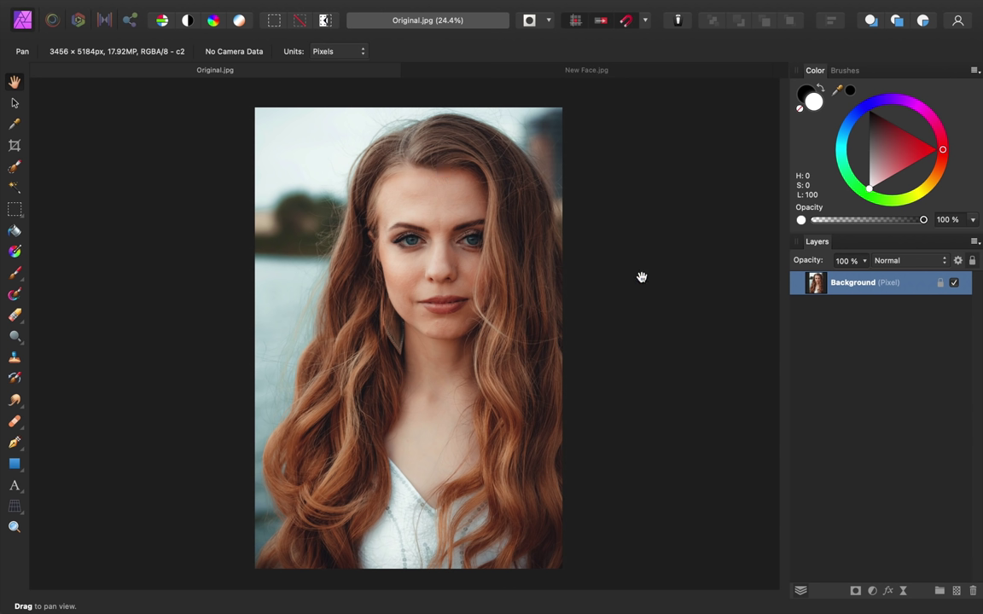
Step: Copy the whole New Face.jpg image and paste it into Original.jpg as a new layer
left_click(608, 81)
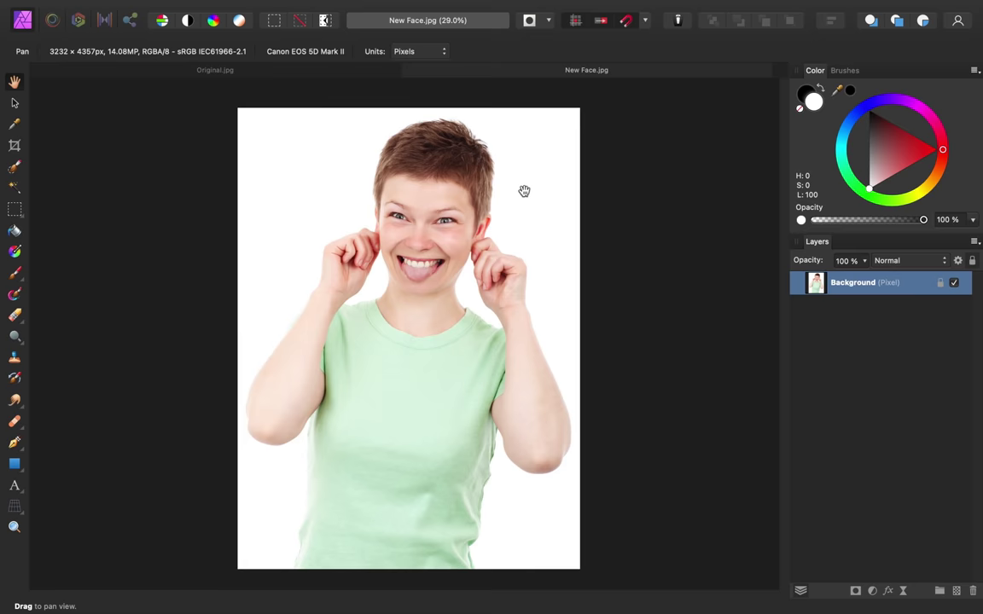
key("super+c")
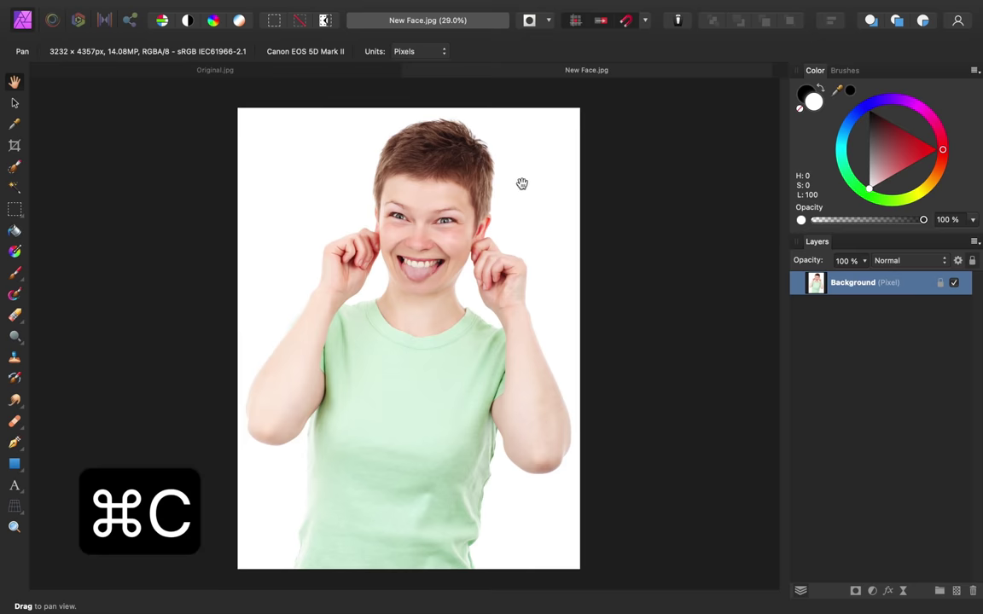
left_click(349, 72)
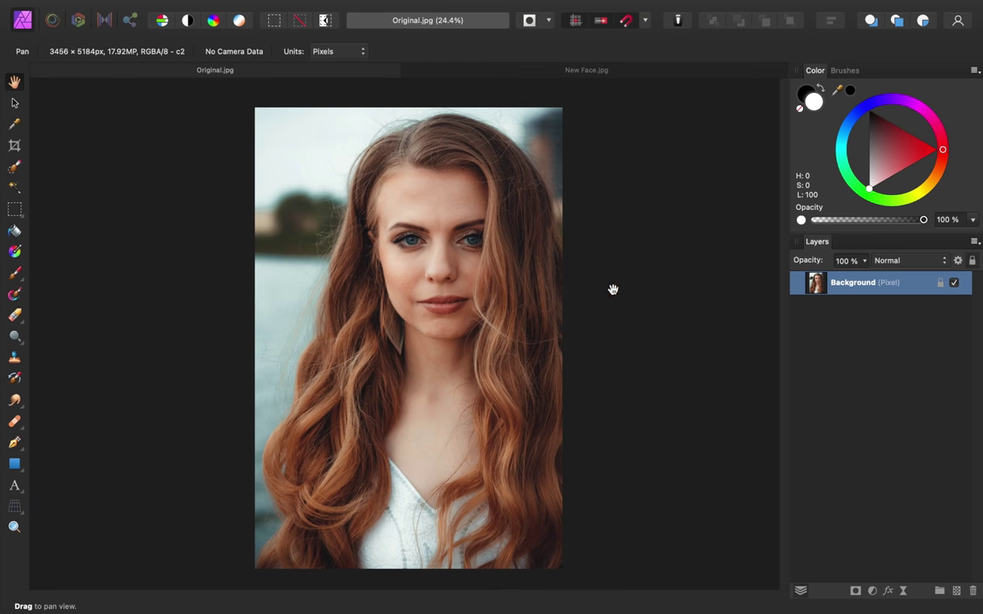
key("super+v")
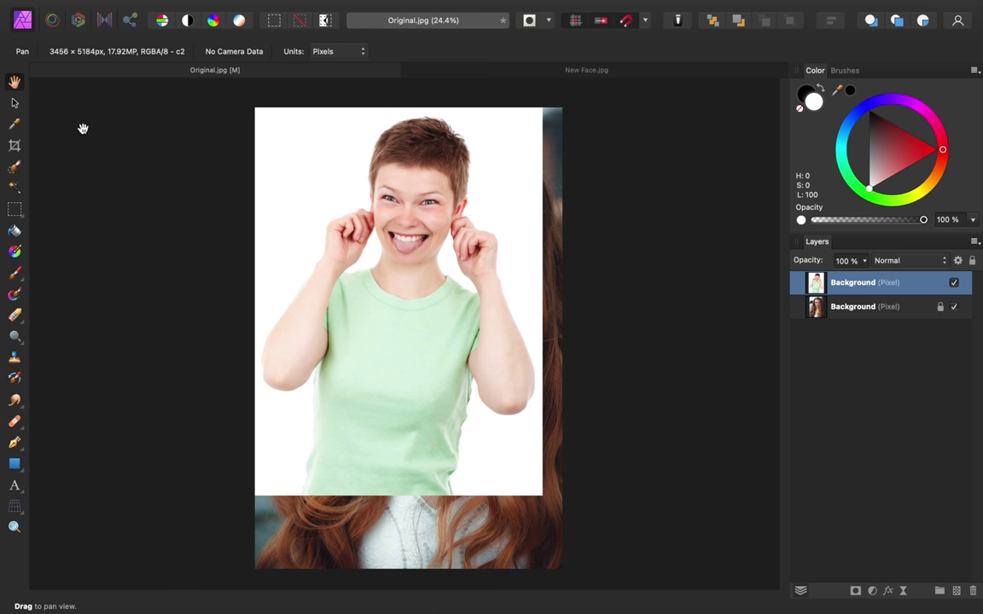
Step: With the Move Tool, nudge the pasted face photo slightly down and to the right
left_click(15, 103)
left_click_drag(452, 291, 465, 314)
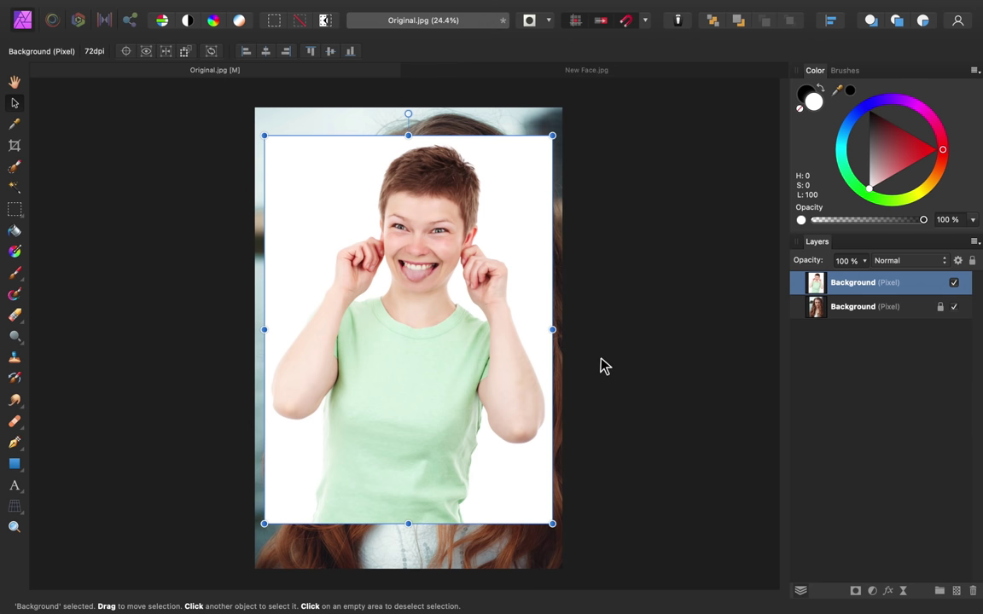
Step: Add a layer mask to the pasted face layer and pick the Paint Brush with black
left_click(855, 592)
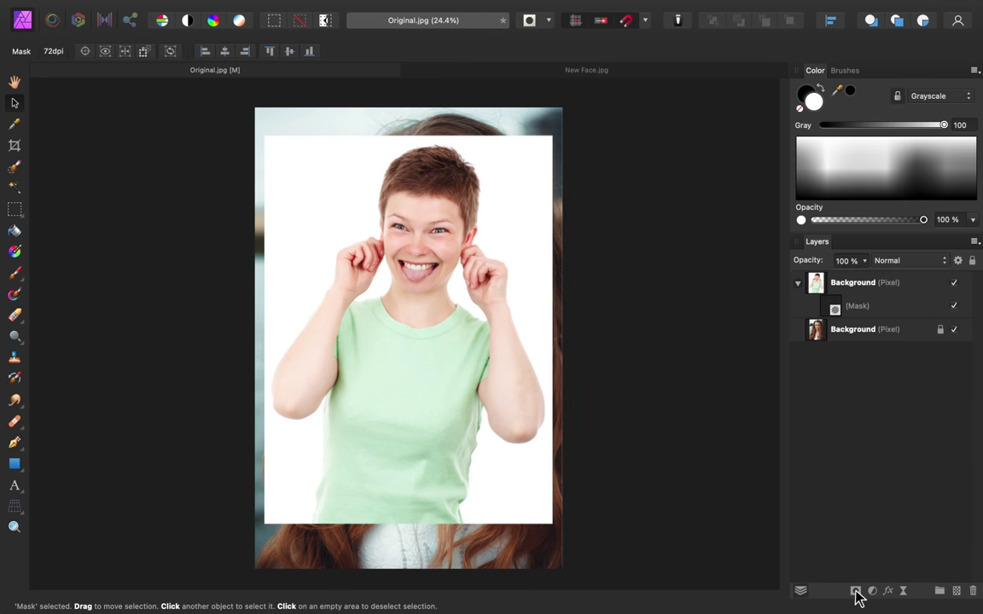
left_click(832, 309)
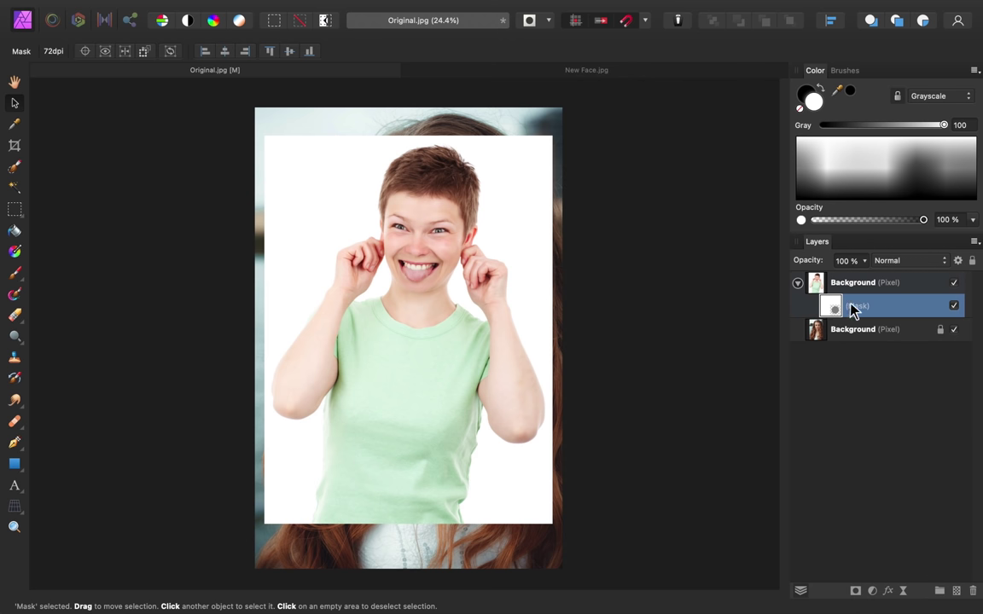
left_click(17, 277)
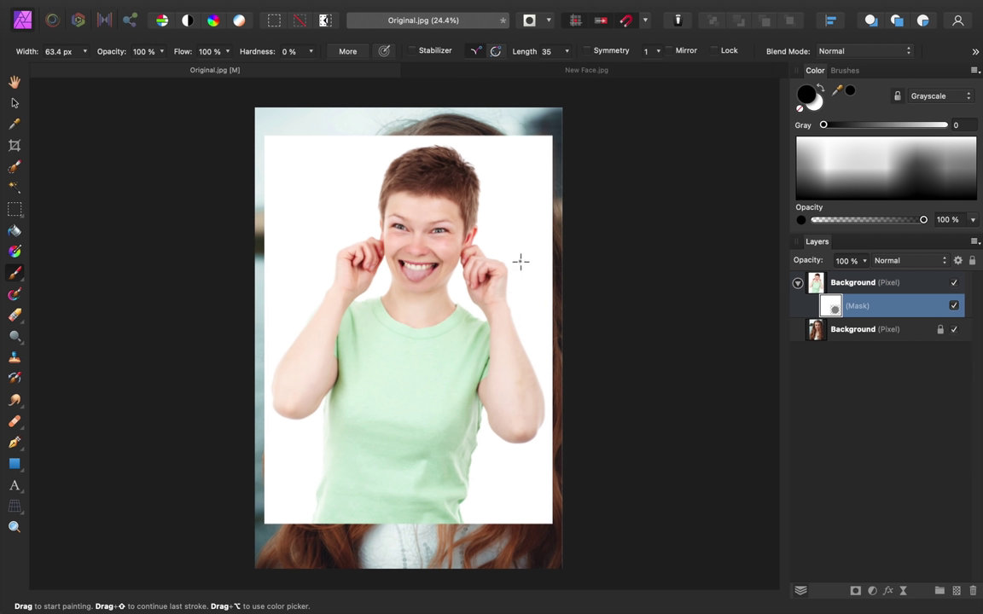
Step: Enlarge the brush and paint black to hide the pasted photo's hair and surrounding edges
key("bracketright")
key("bracketright")
key("bracketright")
key("bracketright")
key("bracketright")
key("bracketright")
key("bracketright")
key("bracketright")
key("bracketright")
key("bracketright")
key("bracketright")
key("bracketright")
key("bracketright")
key("bracketright")
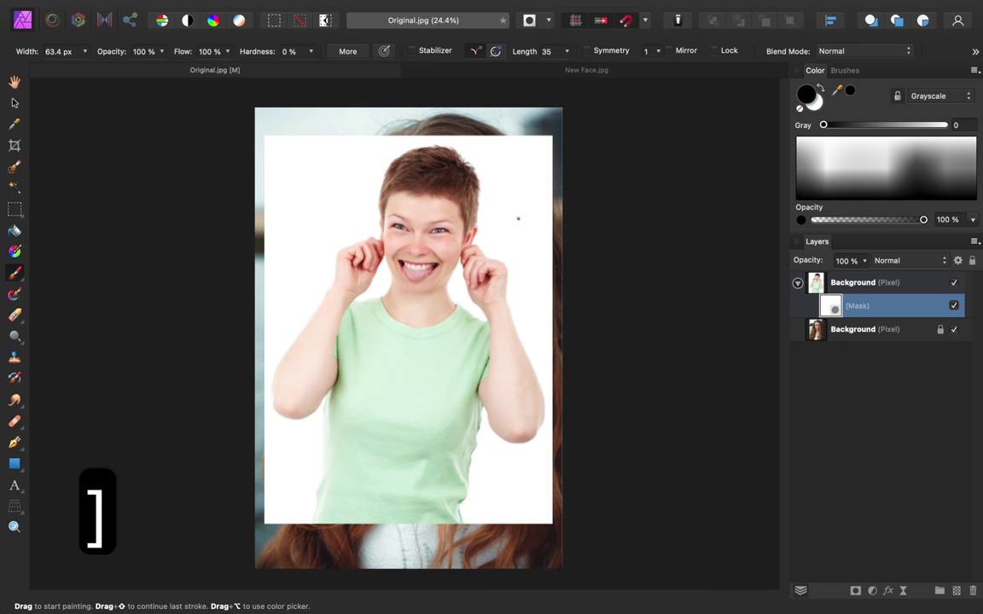
key("bracketright")
key("bracketright")
key("bracketright")
key("bracketright")
key("bracketright")
key("bracketright")
key("bracketright")
key("bracketright")
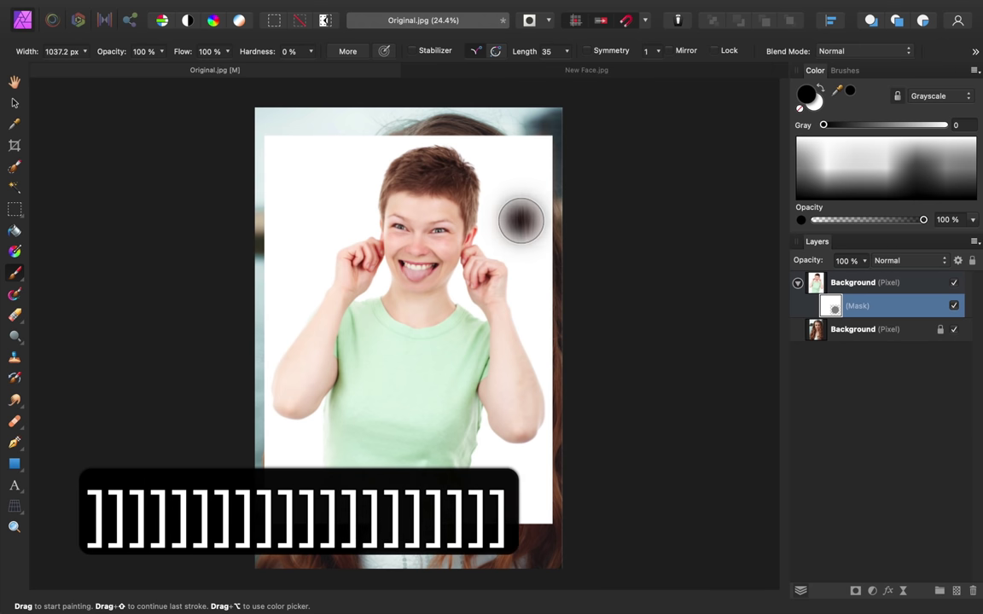
mouse_move(536, 209)
left_mouse_down()
mouse_move(541, 178)
mouse_move(540, 190)
mouse_move(525, 138)
mouse_move(513, 132)
mouse_move(520, 231)
mouse_move(533, 233)
mouse_move(530, 259)
mouse_move(539, 246)
mouse_move(543, 262)
mouse_move(529, 230)
mouse_move(536, 328)
mouse_move(526, 549)
mouse_move(376, 531)
mouse_move(286, 425)
mouse_move(274, 296)
mouse_move(301, 221)
mouse_move(328, 328)
mouse_move(455, 444)
mouse_move(493, 138)
mouse_move(316, 186)
mouse_move(323, 285)
left_mouse_up()
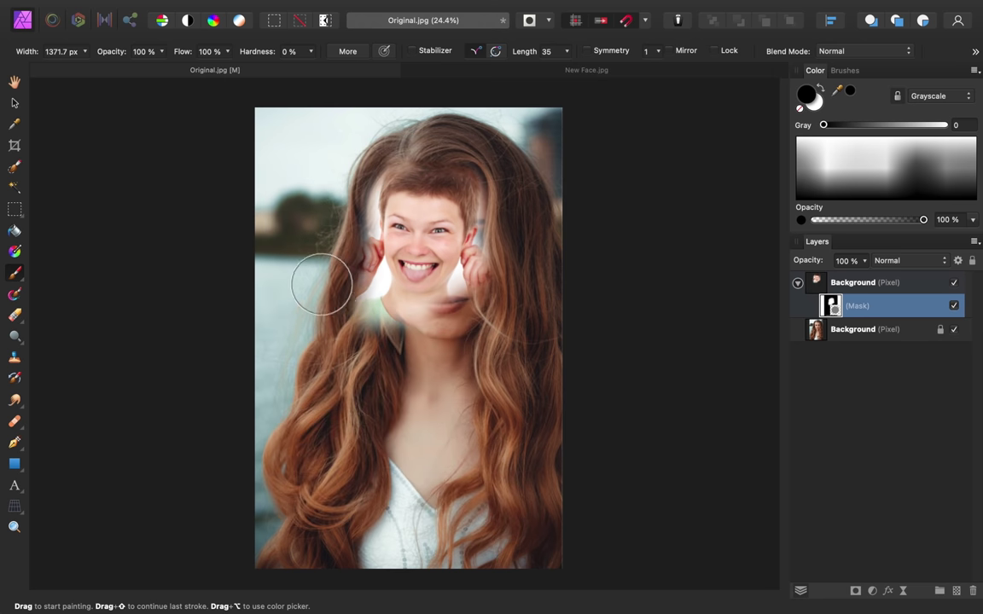
key("bracketleft")
key("bracketleft")
key("bracketleft")
key("bracketleft")
key("bracketleft")
key("bracketleft")
key("bracketleft")
key("bracketleft")
key("bracketleft")
mouse_move(468, 213)
left_mouse_down()
mouse_move(410, 256)
mouse_move(434, 297)
mouse_move(400, 325)
mouse_move(360, 334)
mouse_move(368, 243)
mouse_move(382, 227)
mouse_move(374, 160)
mouse_move(424, 184)
mouse_move(458, 178)
mouse_move(431, 210)
mouse_move(499, 310)
left_mouse_up()
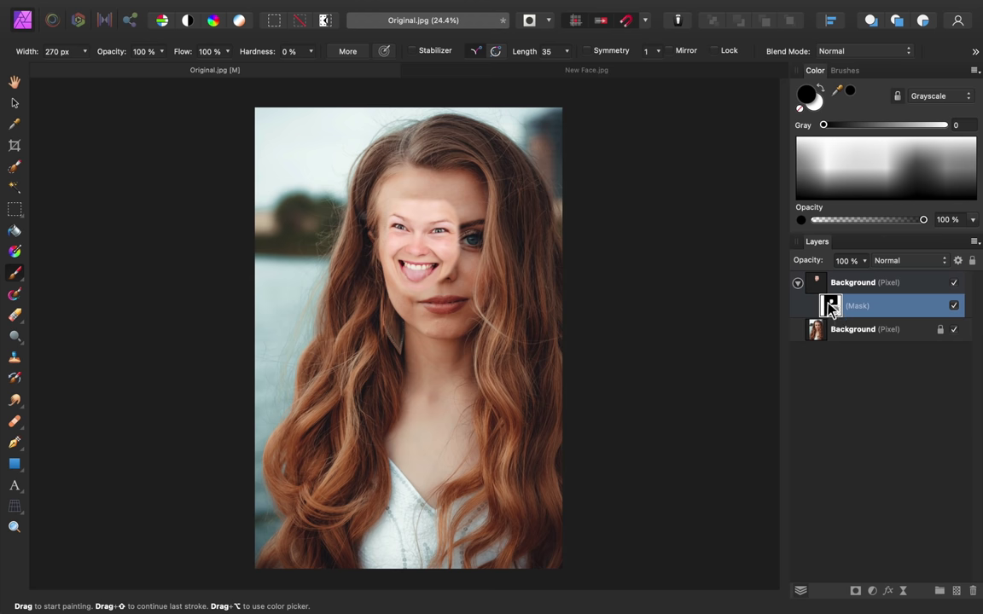
Step: View the mask alone, blacken the stray grey stroke and bottom glow, then return to the composite
left_click(831, 309, "alt")
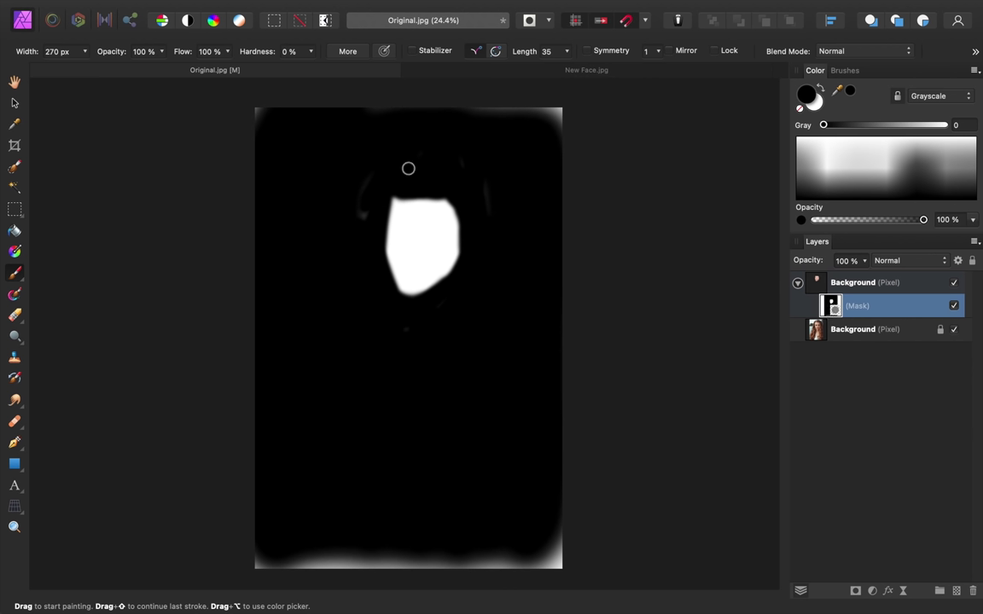
mouse_move(363, 223)
left_mouse_down()
mouse_move(362, 200)
mouse_move(351, 201)
left_mouse_up()
key("bracketright")
key("bracketright")
key("bracketright")
key("bracketright")
key("bracketright")
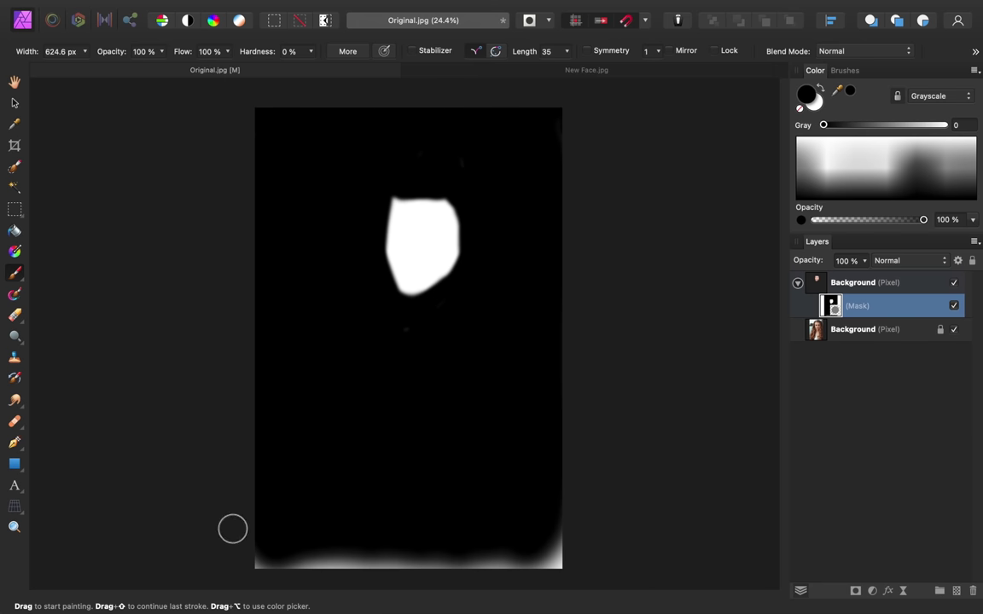
mouse_move(233, 529)
left_mouse_down()
mouse_move(300, 552)
mouse_move(594, 567)
mouse_move(551, 578)
mouse_move(461, 554)
mouse_move(230, 572)
left_mouse_up()
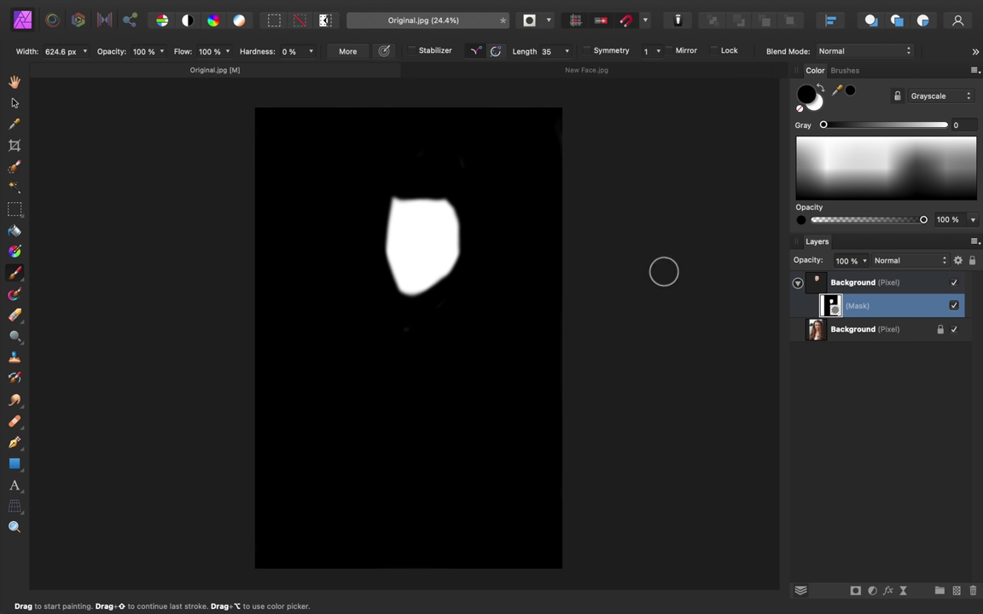
left_click(860, 283)
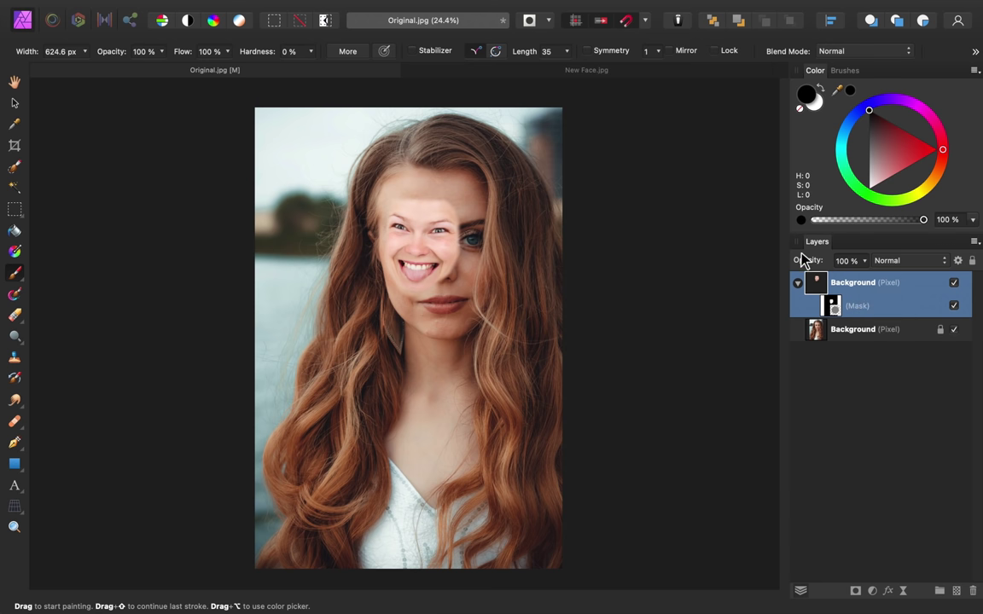
Step: Lower the face layer's opacity to 76%, then enlarge, move and tilt it over the original face
mouse_move(802, 258)
left_mouse_down()
mouse_move(810, 266)
mouse_move(799, 265)
left_mouse_up()
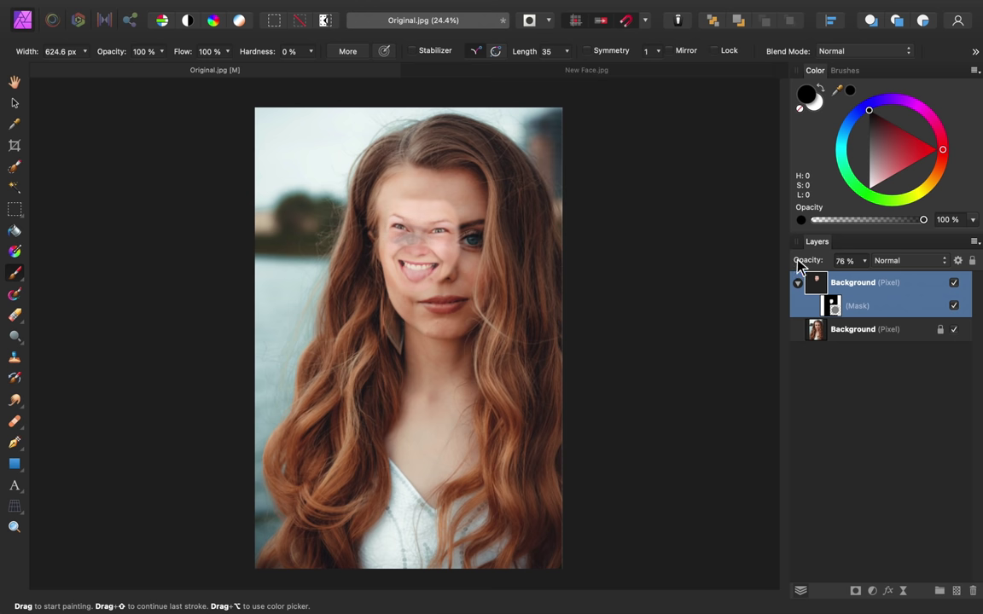
left_click(15, 104)
left_click_drag(552, 133, 653, 30)
left_click_drag(640, 522, 702, 561)
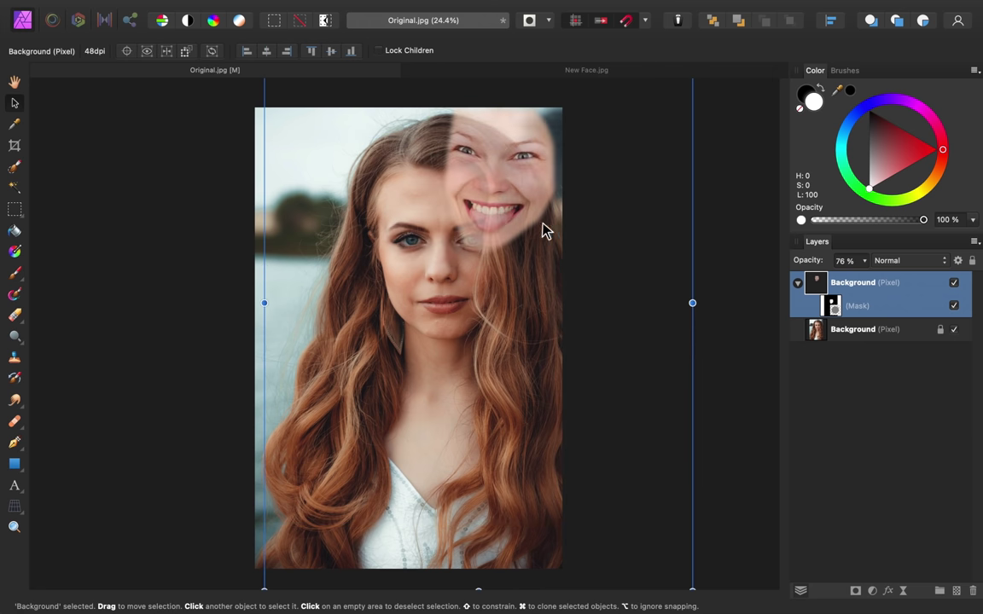
left_click_drag(546, 231, 493, 308)
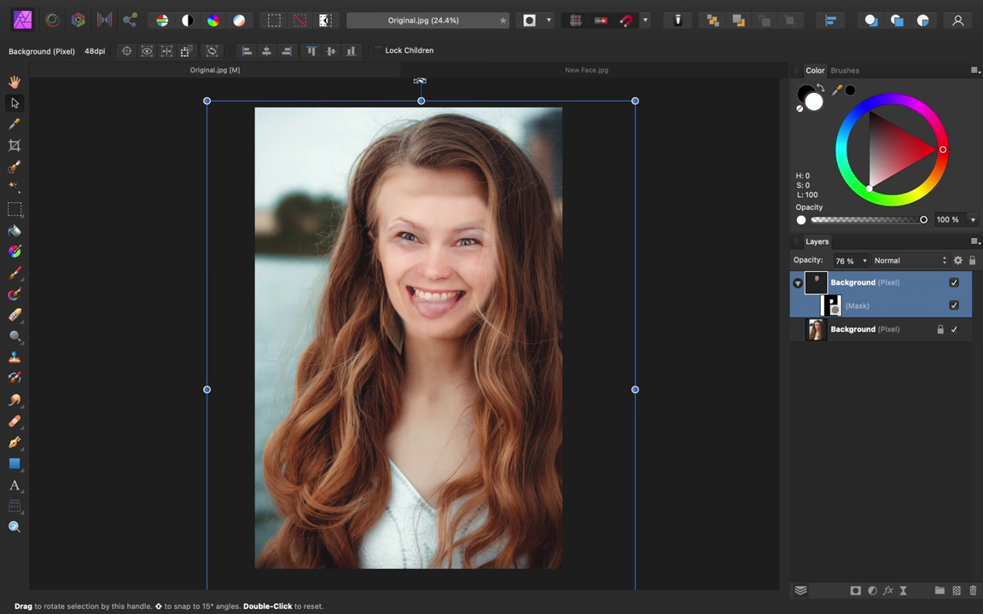
left_click_drag(416, 80, 395, 79)
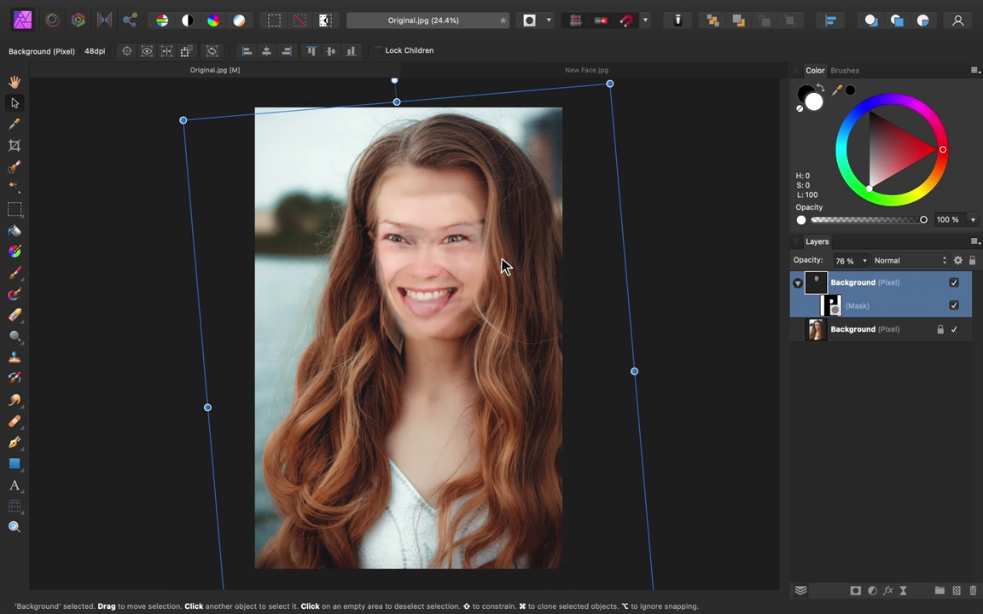
Step: Fine-align the pasted face over the original, scaling it slightly and nudging with arrow keys
left_click_drag(503, 266, 419, 281)
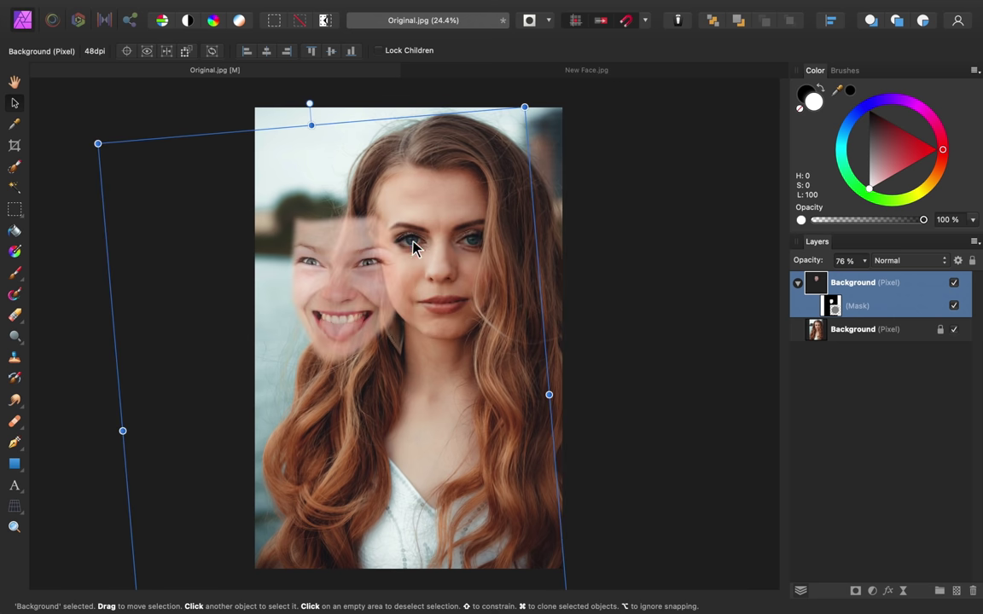
left_click_drag(357, 288, 457, 266)
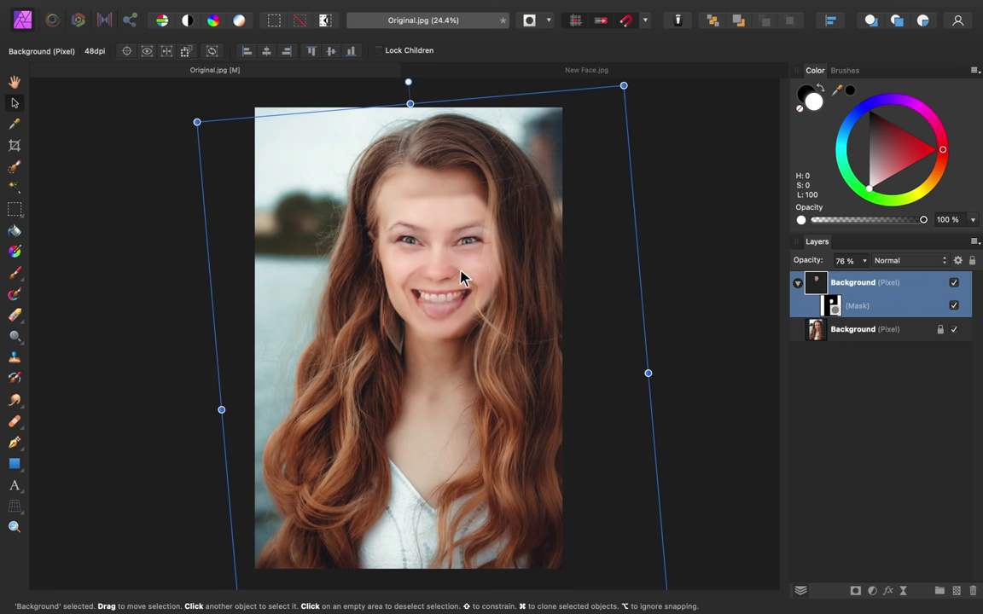
mouse_move(480, 348)
left_mouse_down()
mouse_move(483, 324)
mouse_move(492, 344)
mouse_move(479, 348)
left_mouse_up()
scroll(564, 314, "down", 5)
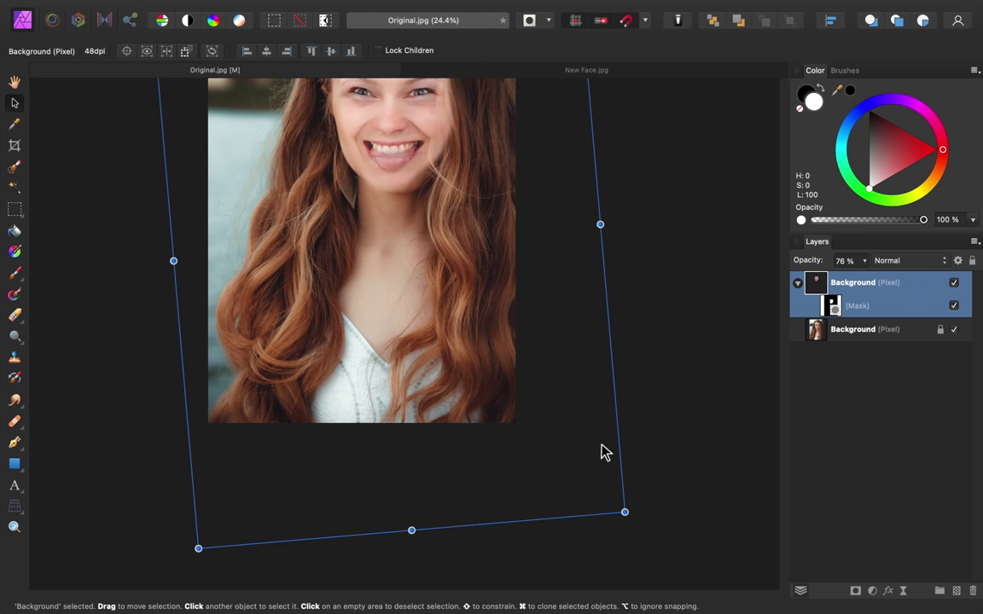
left_click_drag(623, 511, 657, 548)
scroll(546, 332, "up", 3)
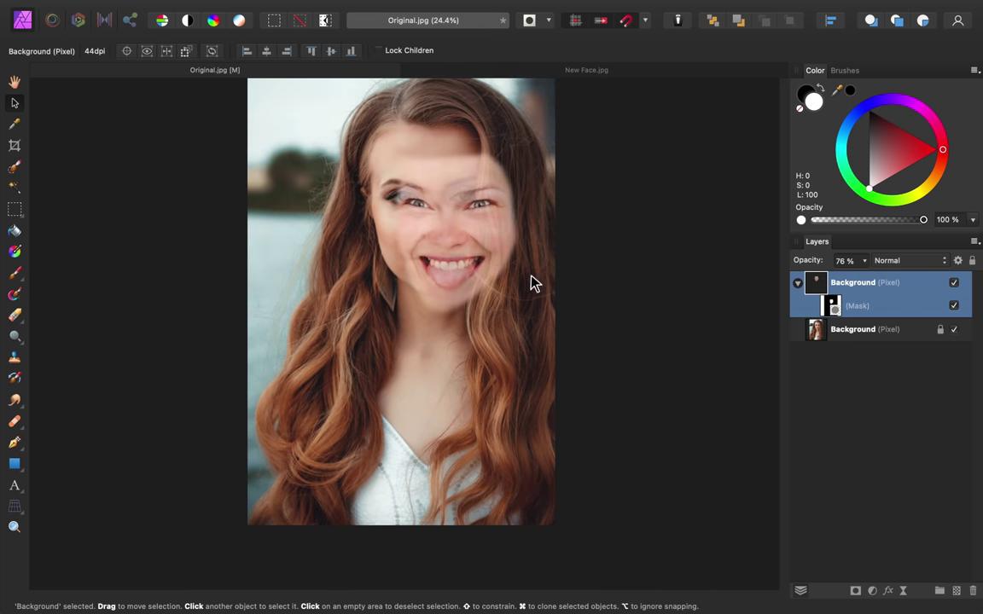
key("Right")
key("Down")
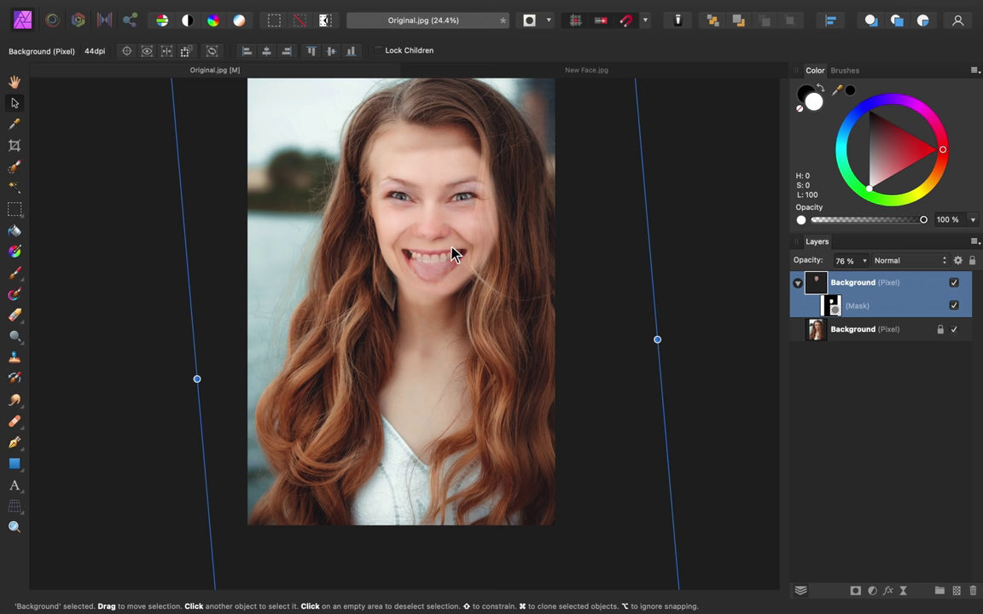
key("Left")
key("Left")
key("Left")
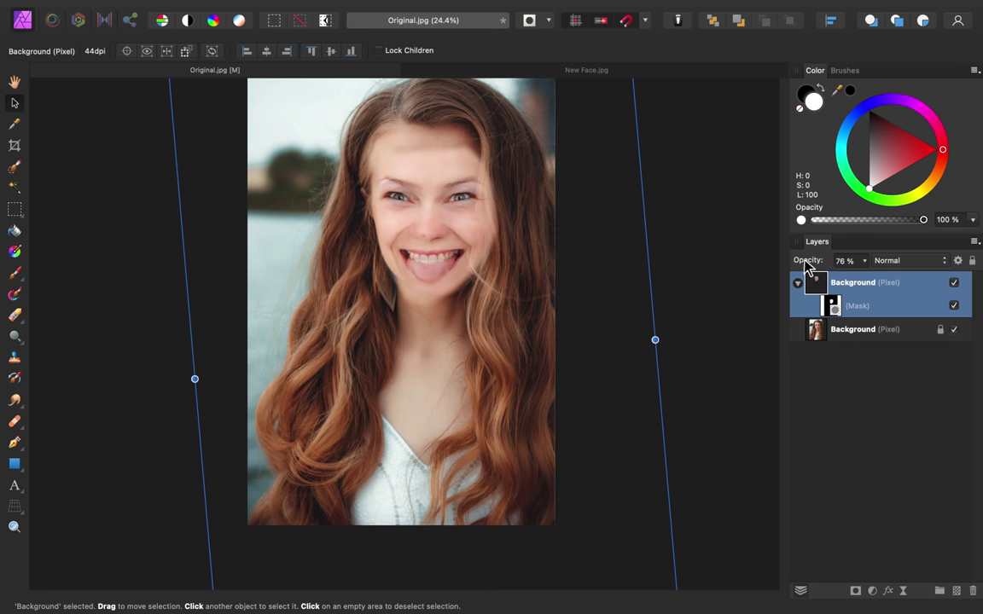
Step: Restore full opacity, then paint black on the mask down the right temple to reveal hair
key("0")
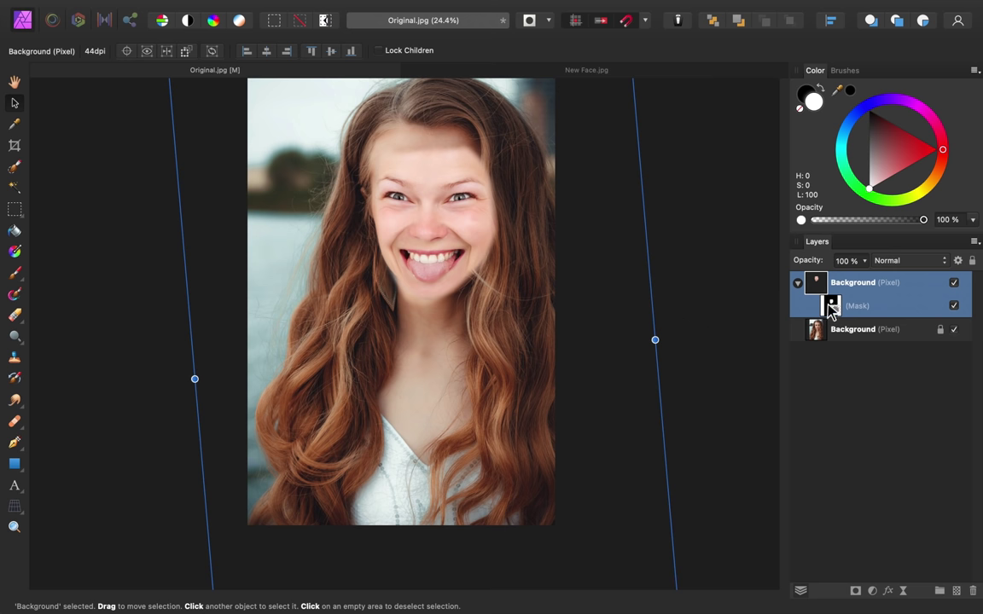
left_click(832, 307)
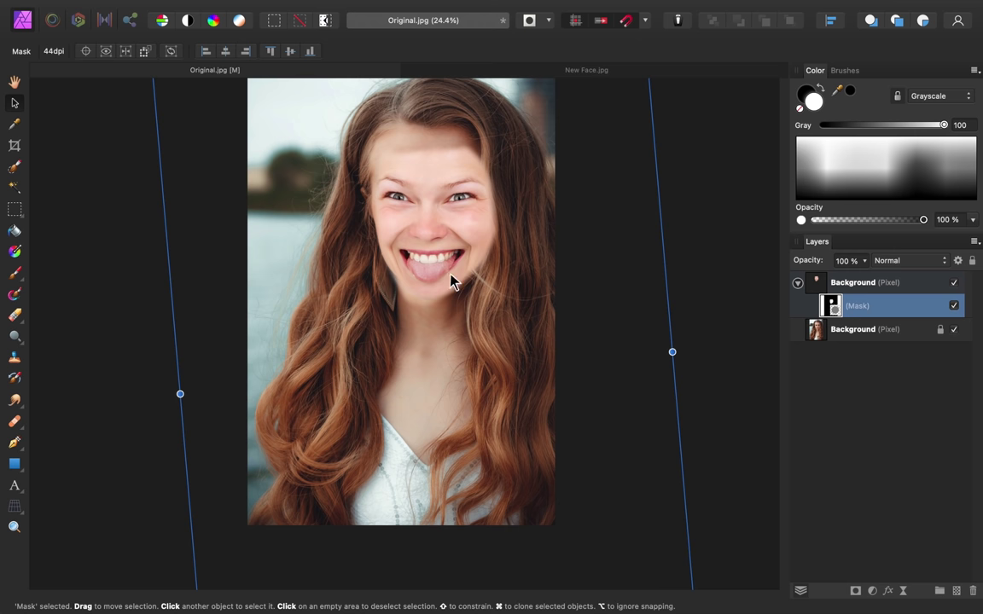
left_click(14, 273)
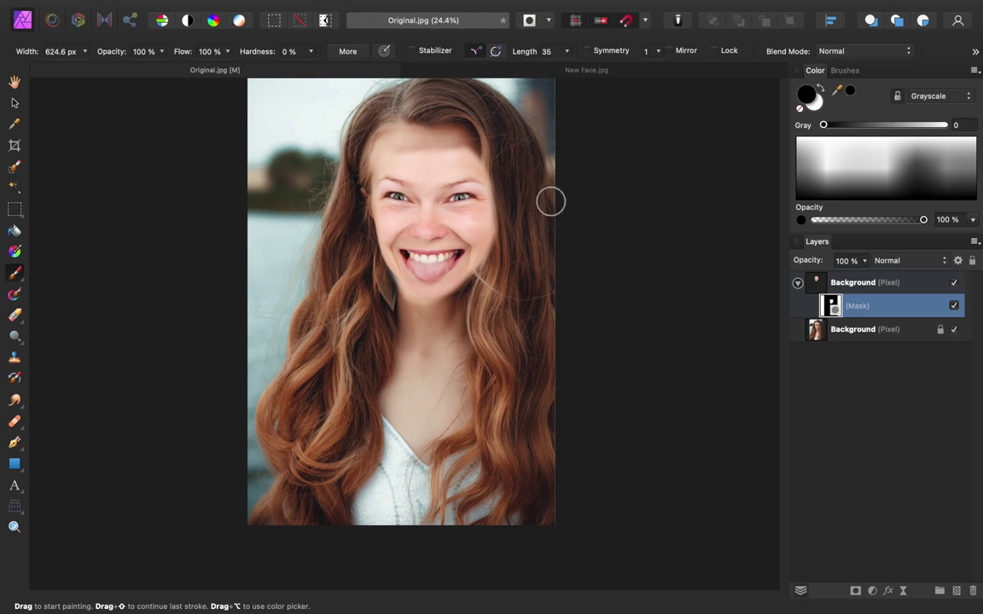
scroll(553, 215, "left", 2)
scroll(553, 215, "up", 2)
scroll(555, 224, "up", 3)
scroll(589, 243, "down", 1)
scroll(589, 244, "left", 1)
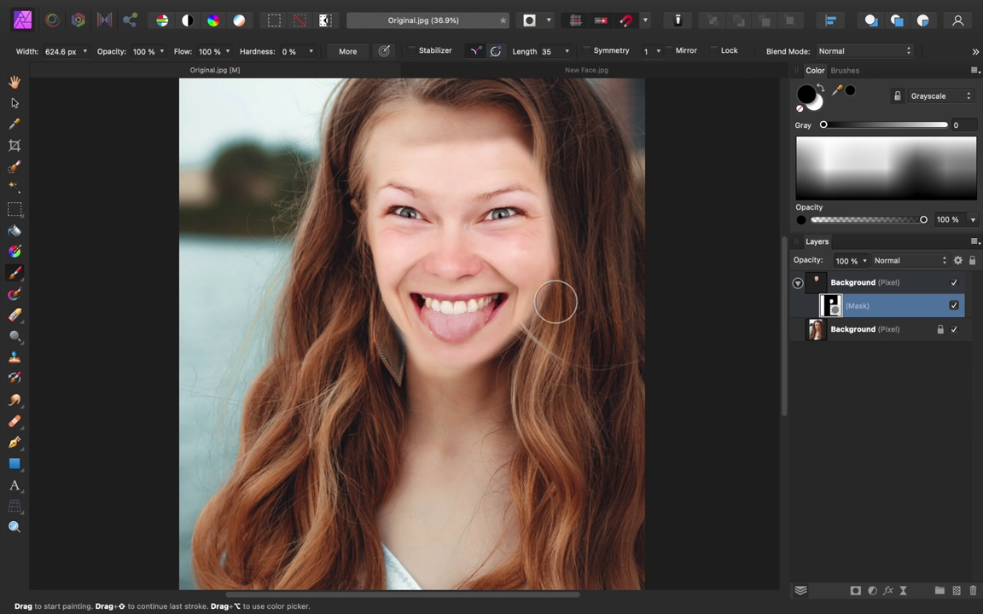
left_click_drag(561, 178, 539, 308)
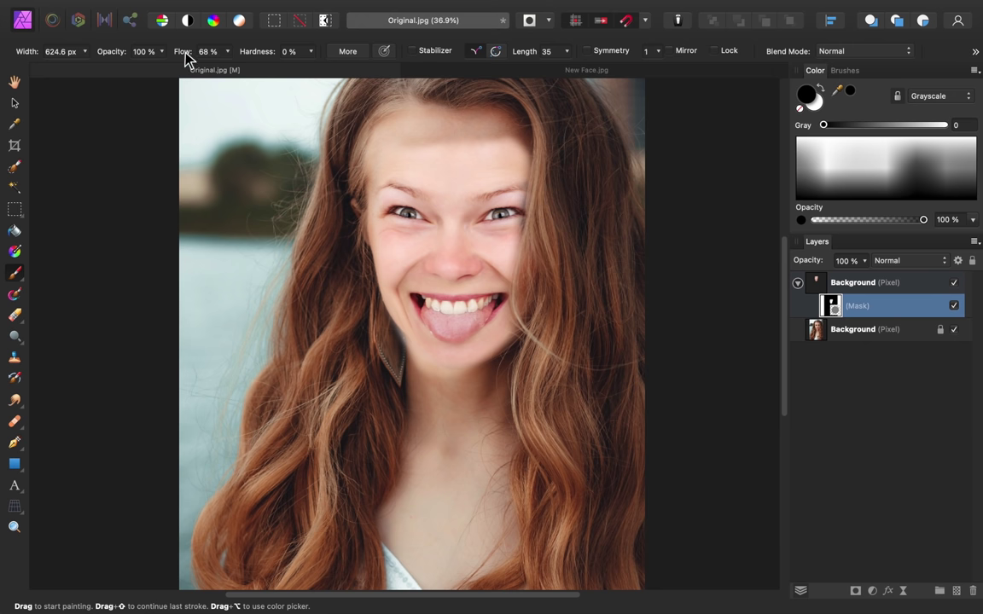
Step: Lower the brush flow to 23% and softly paint black across the forehead hairline
left_click_drag(182, 58, 167, 57)
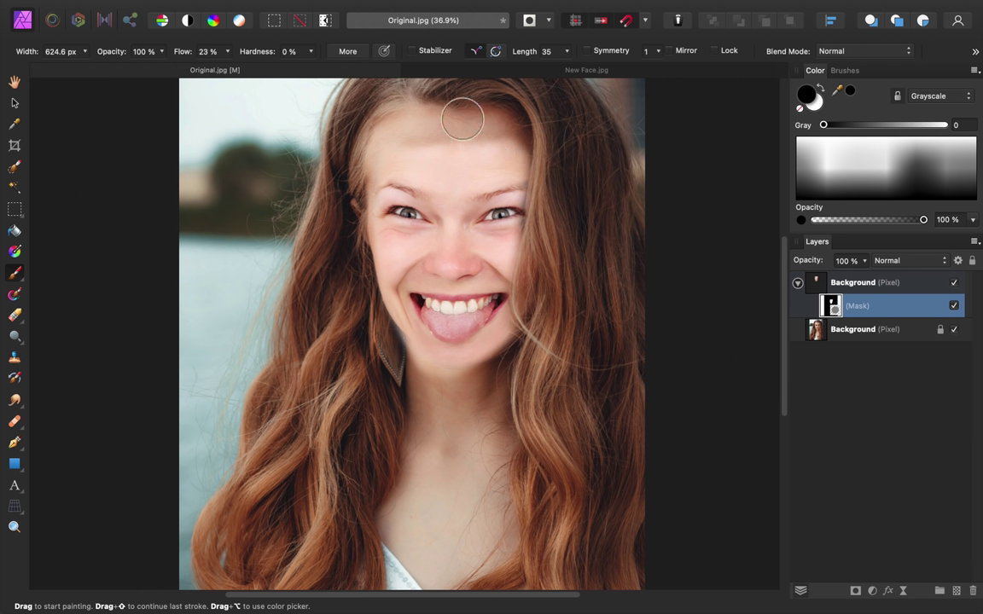
mouse_move(462, 120)
left_mouse_down()
mouse_move(546, 149)
mouse_move(454, 132)
mouse_move(504, 134)
mouse_move(412, 130)
mouse_move(427, 137)
mouse_move(387, 149)
mouse_move(558, 135)
mouse_move(580, 119)
mouse_move(544, 145)
mouse_move(464, 152)
mouse_move(377, 141)
mouse_move(398, 106)
mouse_move(559, 116)
mouse_move(555, 145)
mouse_move(524, 131)
mouse_move(606, 220)
mouse_move(627, 295)
mouse_move(595, 262)
mouse_move(388, 193)
mouse_move(351, 193)
mouse_move(348, 240)
mouse_move(348, 222)
mouse_move(380, 355)
mouse_move(411, 384)
mouse_move(424, 390)
mouse_move(403, 367)
mouse_move(448, 394)
left_mouse_up()
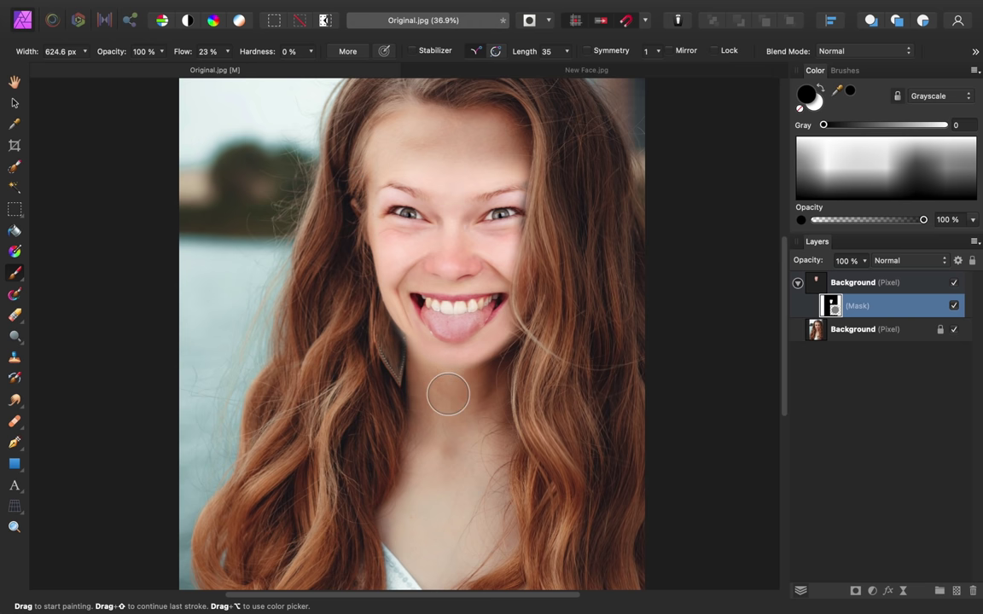
Step: With a smaller white brush, restore the new face along the right jaw, then undo a stroke
scroll(423, 377, "up", 3)
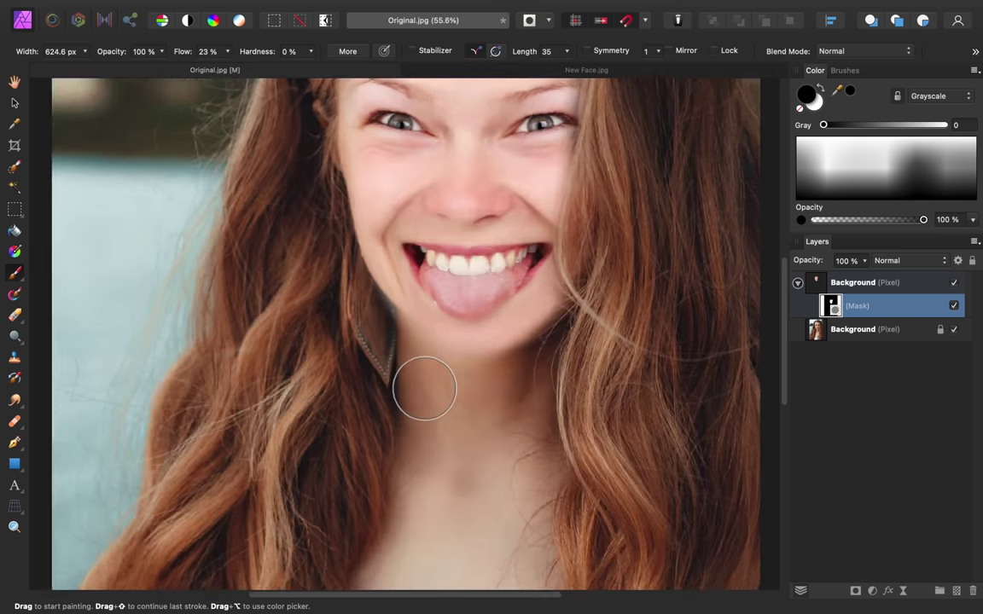
scroll(424, 388, "up", 1)
key("bracketleft")
key("bracketleft")
key("bracketleft")
key("bracketleft")
key("bracketleft")
key("bracketleft")
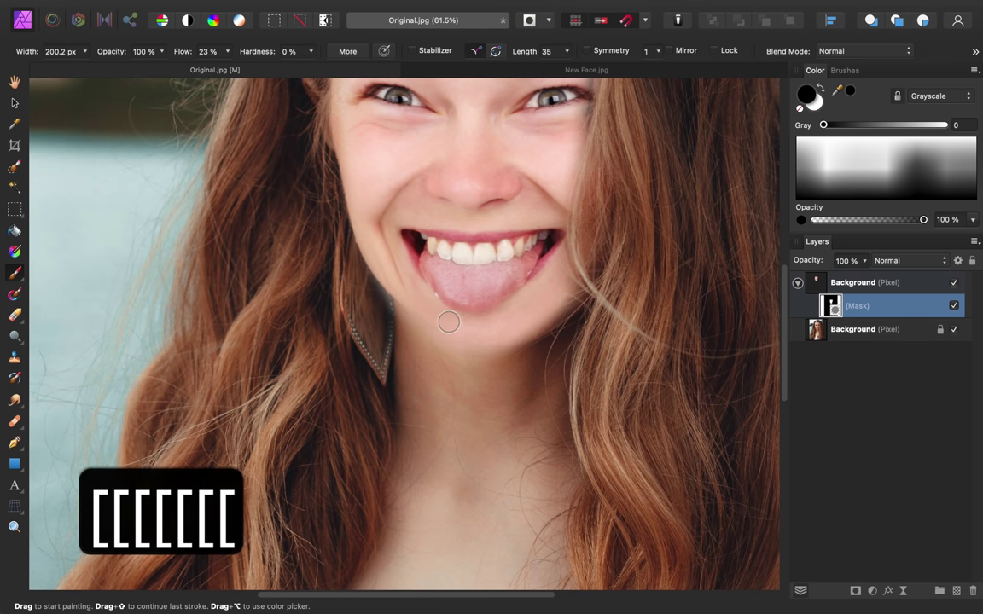
key("bracketleft")
key("bracketleft")
key("bracketleft")
key("bracketleft")
key("bracketleft")
key("bracketleft")
key("bracketleft")
key("bracketleft")
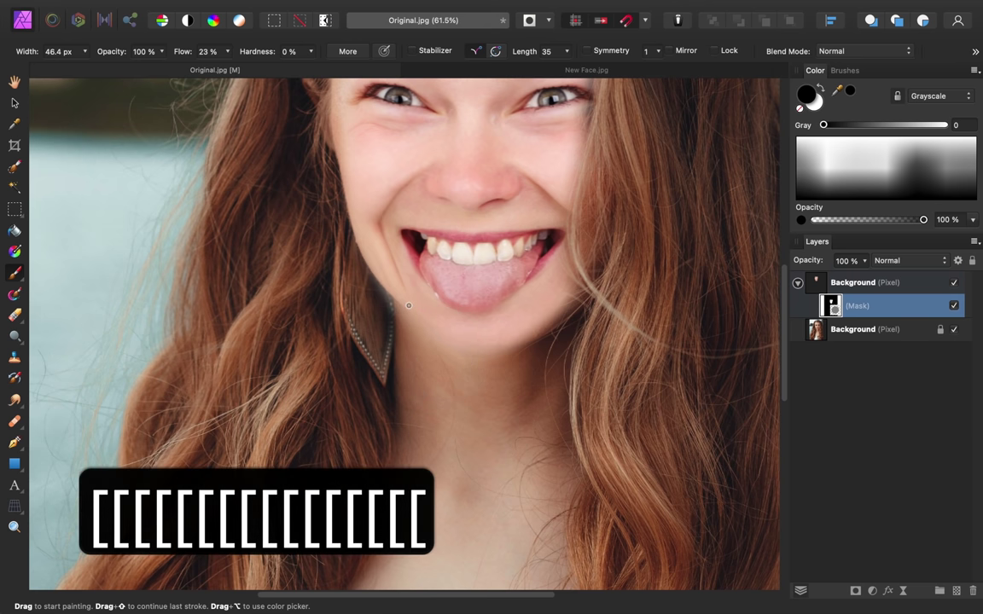
key("x")
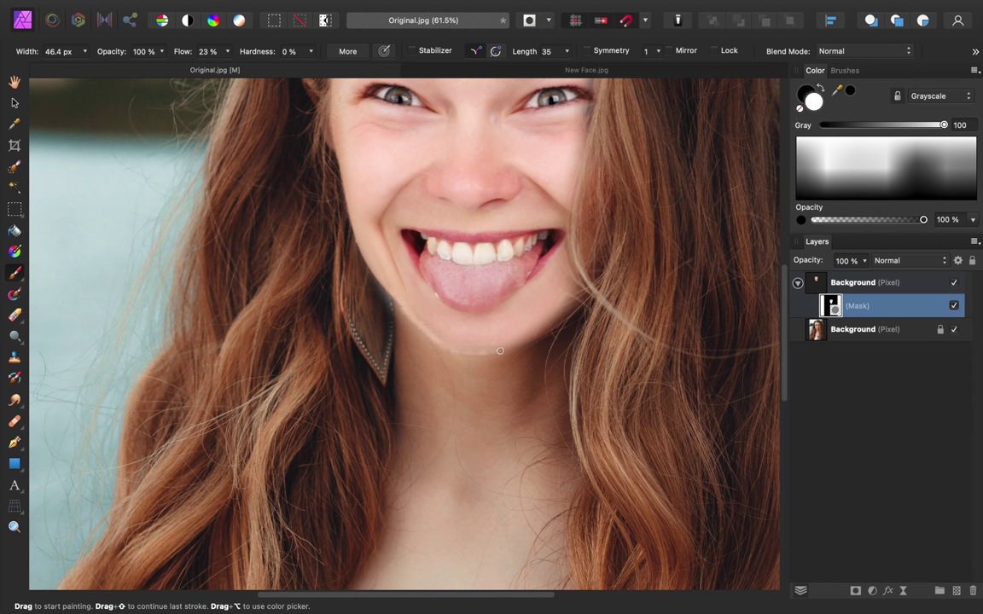
mouse_move(461, 351)
left_mouse_down()
mouse_move(547, 330)
mouse_move(578, 295)
mouse_move(536, 327)
mouse_move(575, 287)
mouse_move(565, 278)
mouse_move(542, 319)
left_mouse_up()
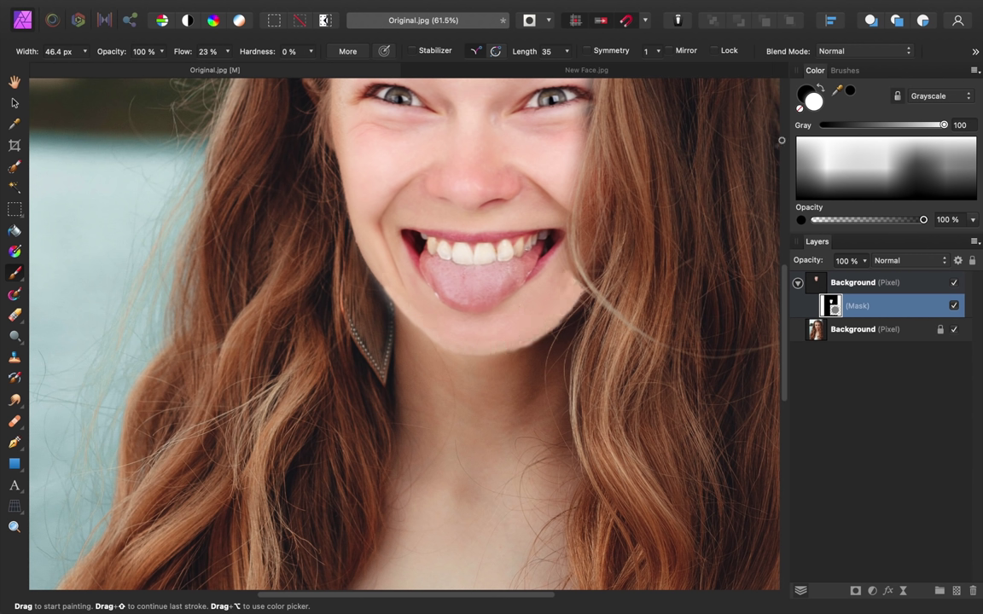
left_click(807, 94)
key("bracketright")
key("bracketright")
key("bracketright")
key("bracketright")
key("bracketright")
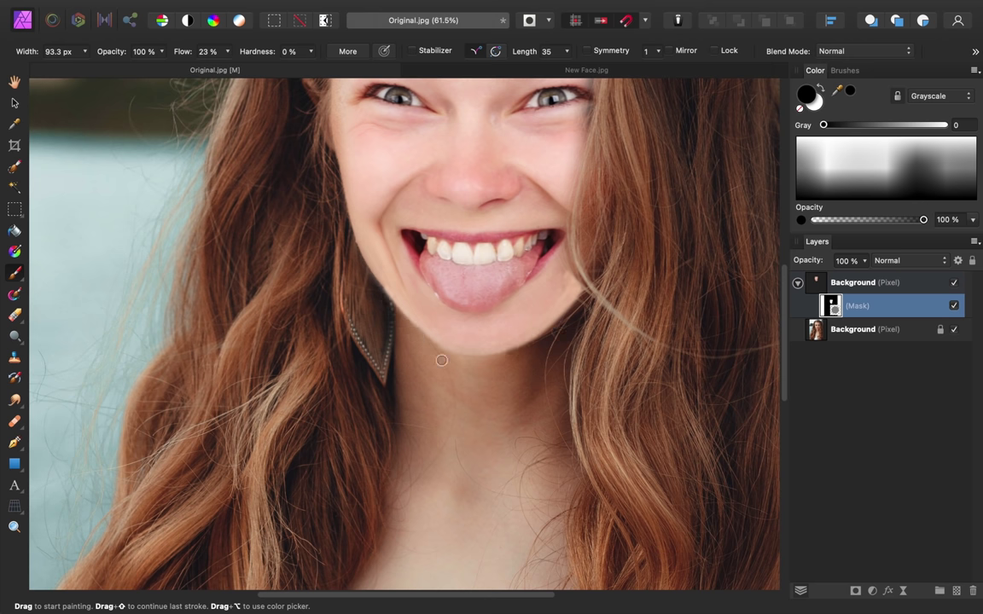
key("bracketright")
key("bracketright")
key("bracketright")
key("bracketright")
key("super+z")
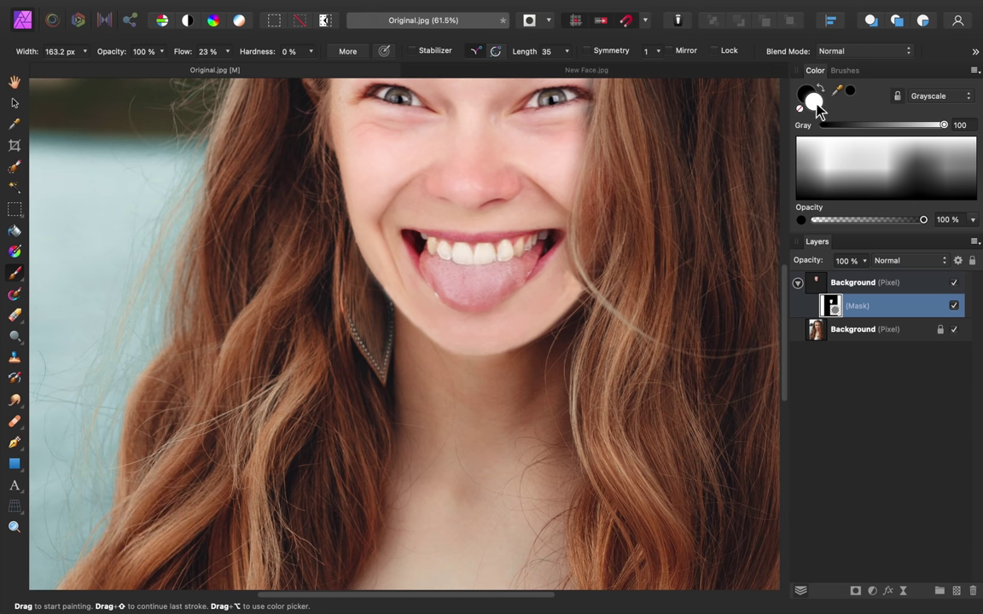
Step: Resize the brush, swap black and white, and navigate to refine the mask around the chin
scroll(657, 263, "up", 2)
scroll(657, 263, "up", 3)
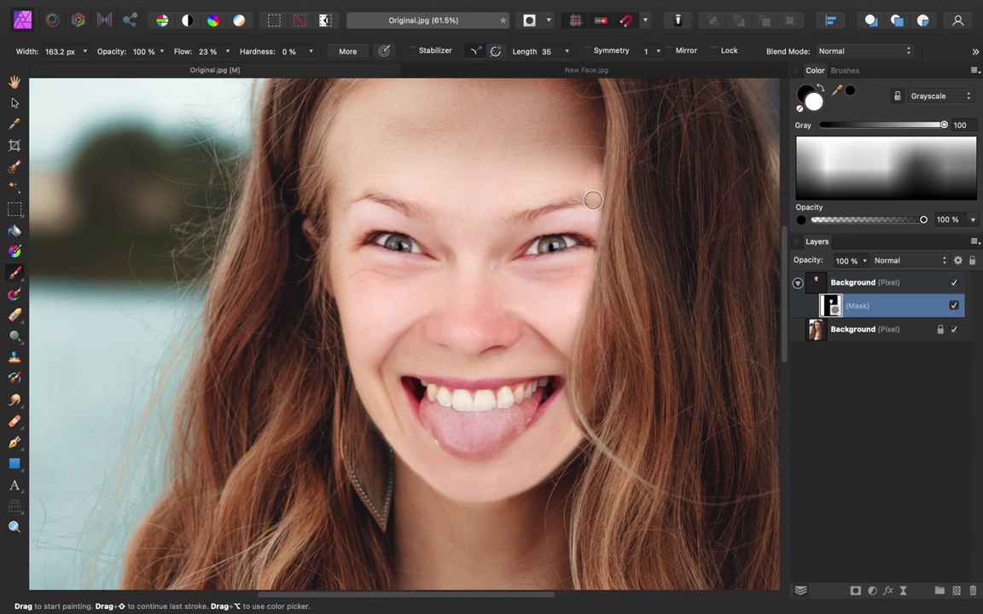
scroll(584, 211, "up", 2)
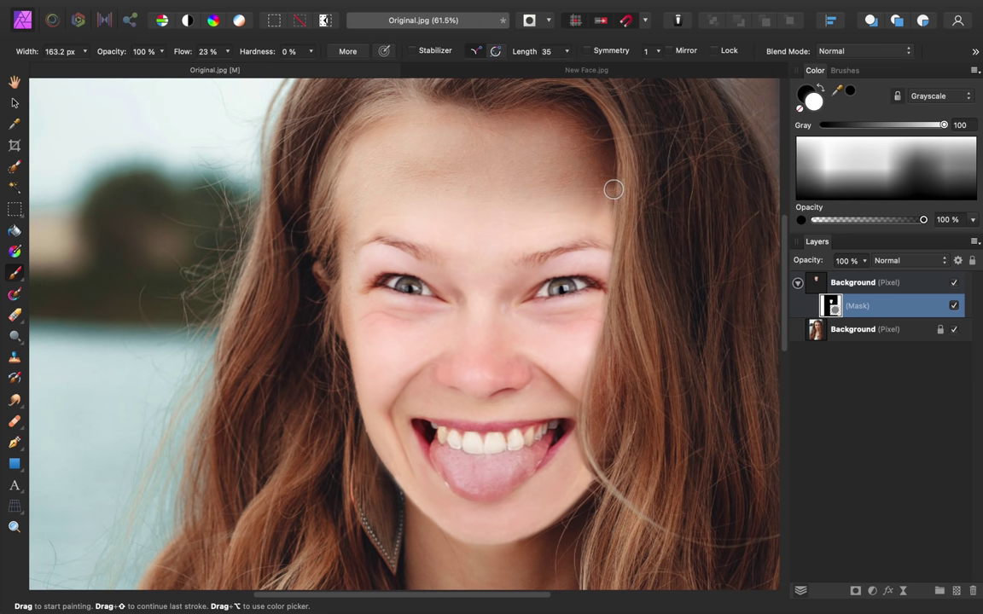
key("bracketright")
key("bracketright")
key("bracketright")
key("bracketright")
key("bracketright")
key("x")
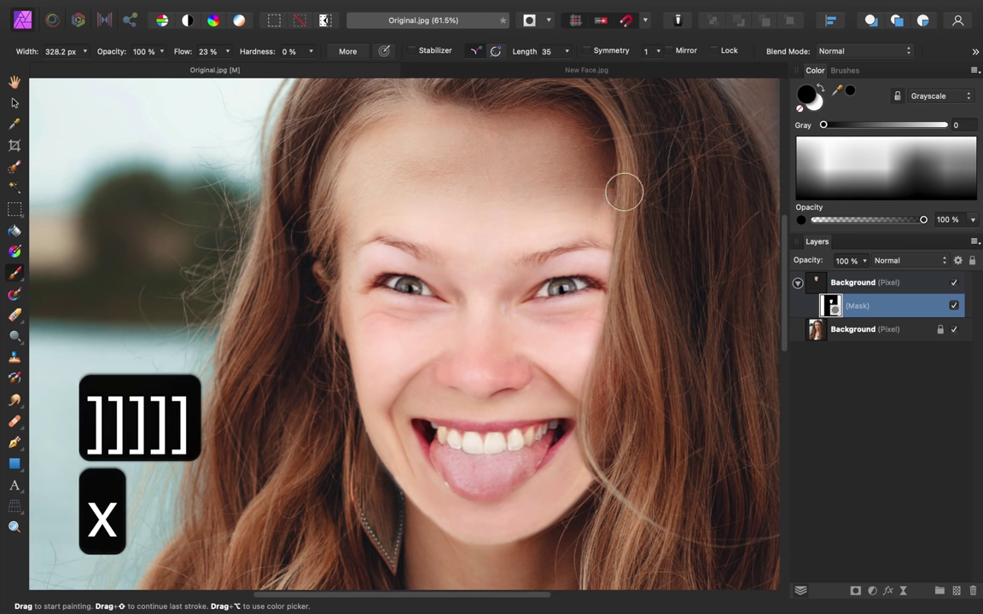
key("x")
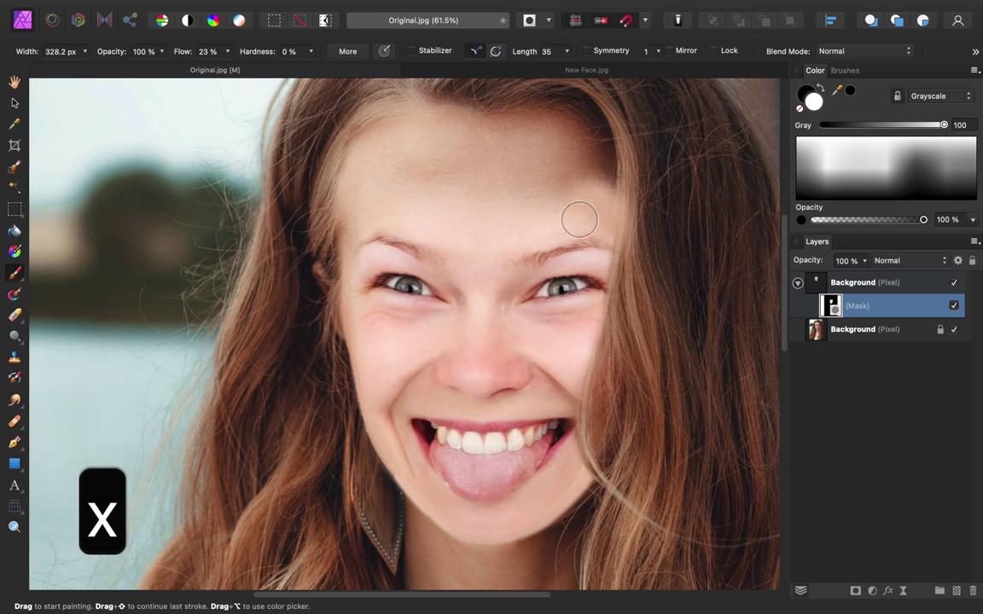
key("x")
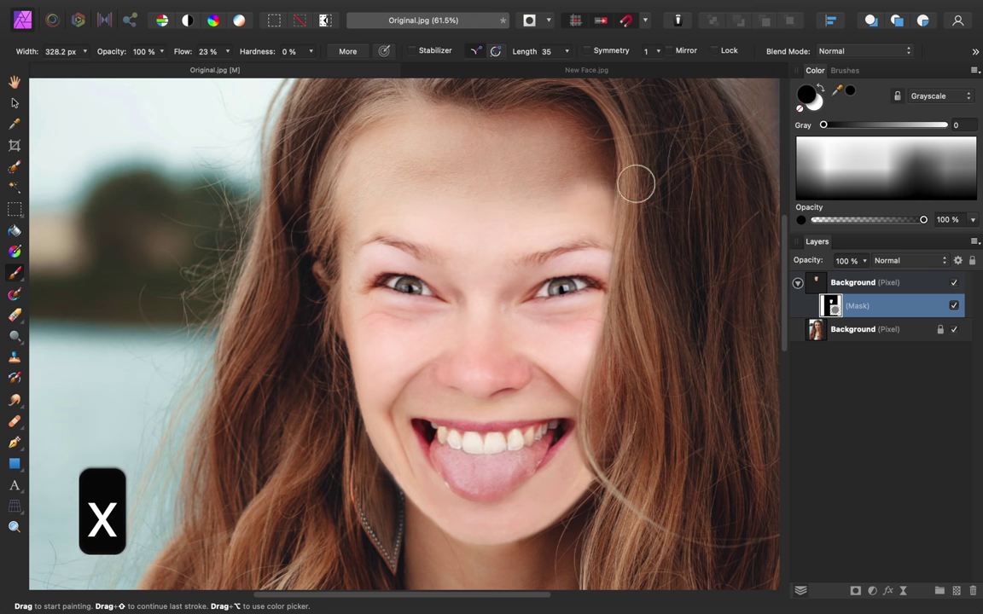
scroll(483, 296, "left", 3)
scroll(483, 296, "down", 2)
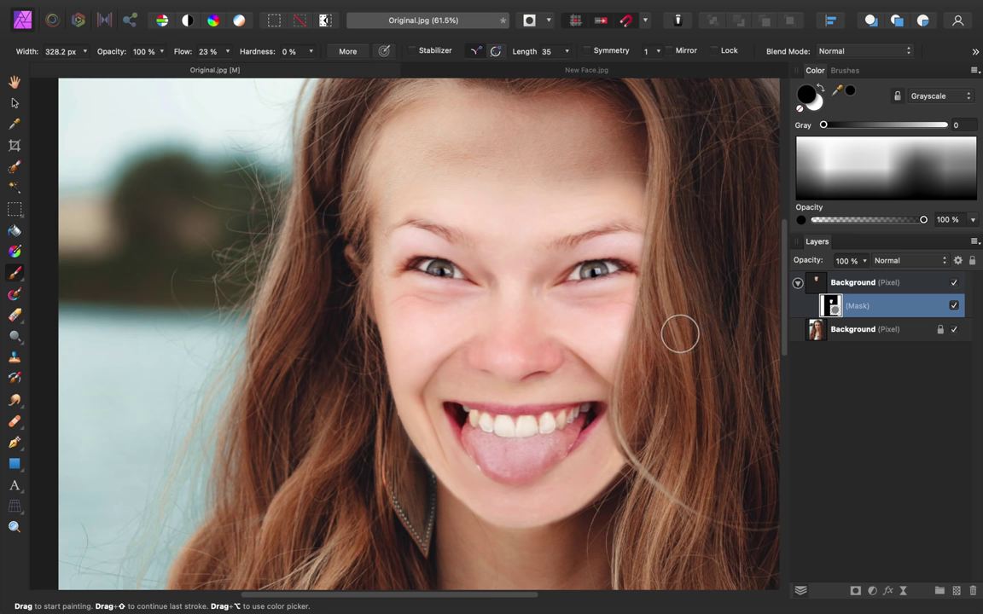
scroll(680, 332, "down", 5)
scroll(680, 333, "right", 2)
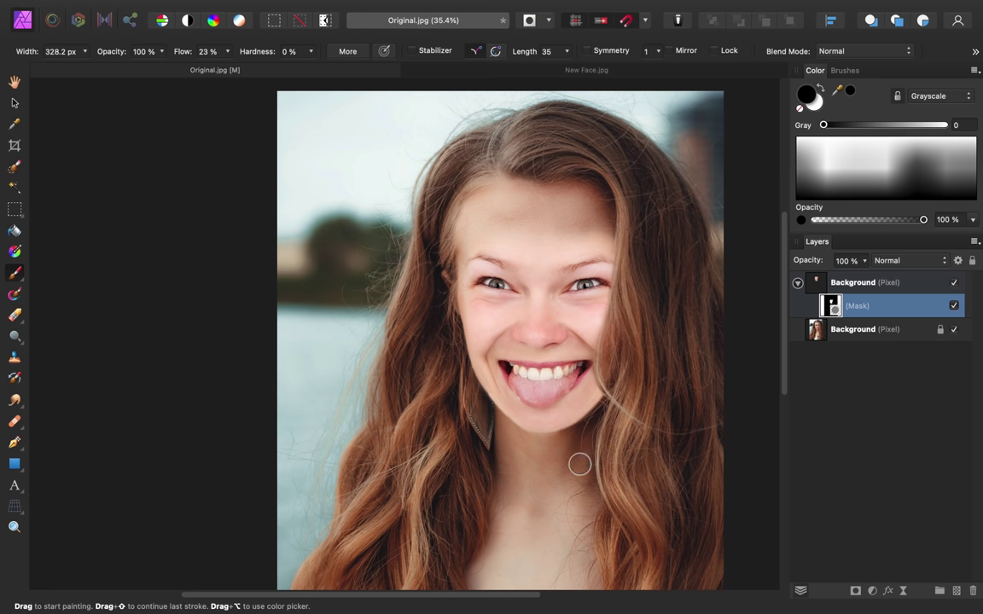
scroll(535, 469, "up", 3)
scroll(525, 418, "up", 2)
key("bracketleft")
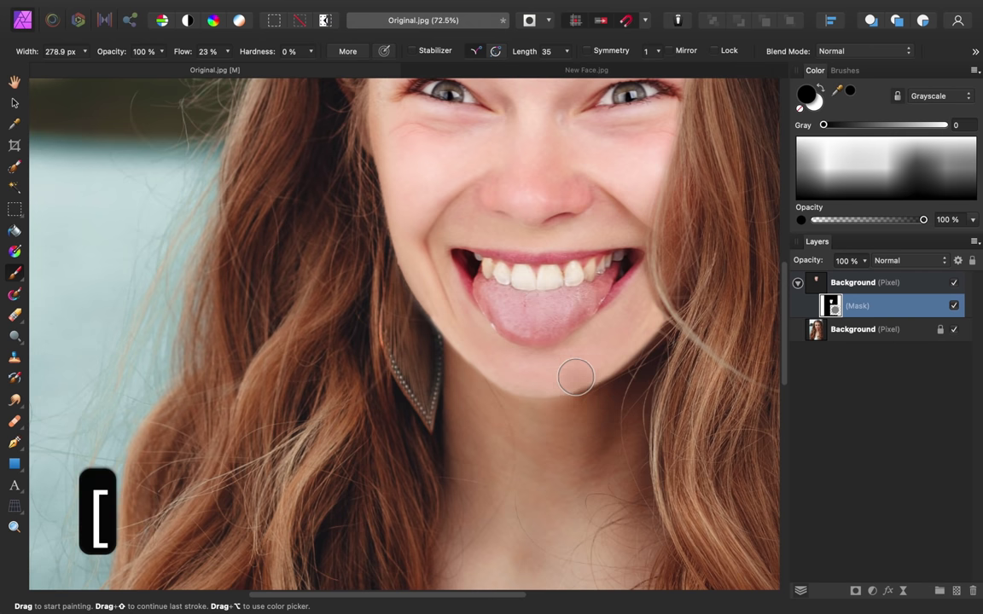
key("bracketleft")
key("bracketleft")
key("bracketleft")
key("bracketleft")
key("bracketleft")
key("bracketleft")
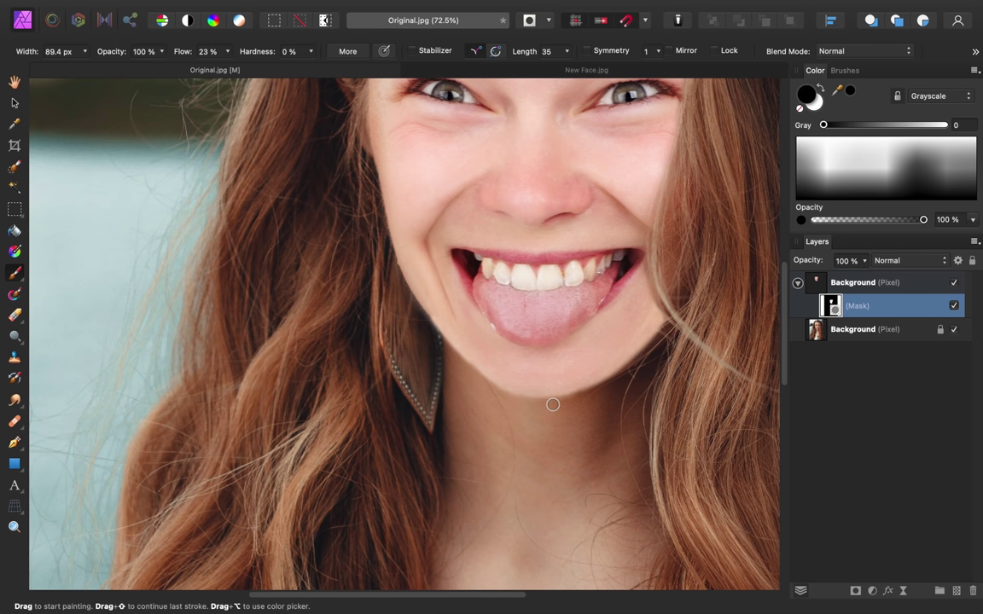
scroll(673, 345, "down", 3)
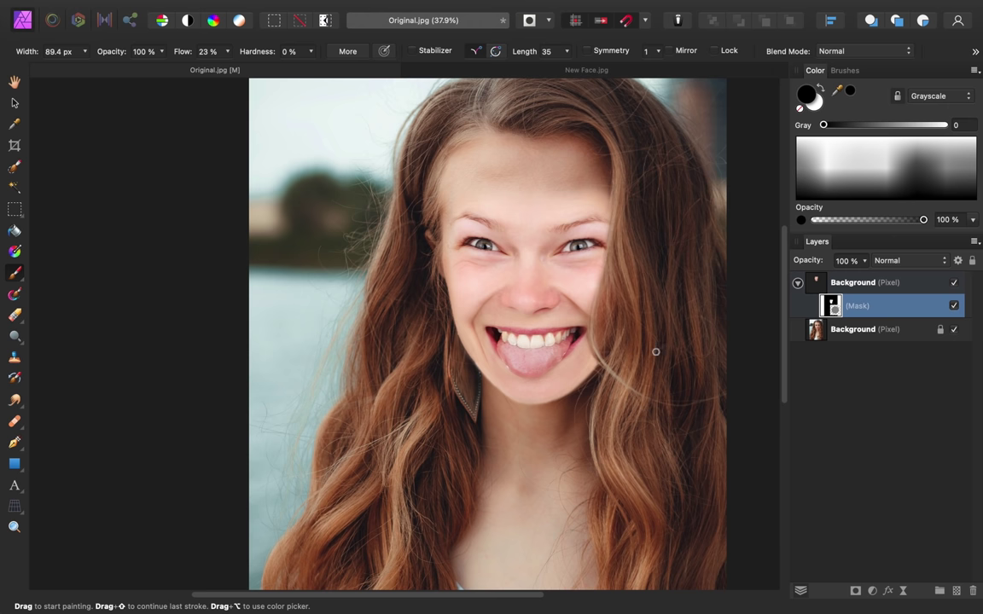
scroll(653, 352, "right", 3)
scroll(654, 352, "up", 1)
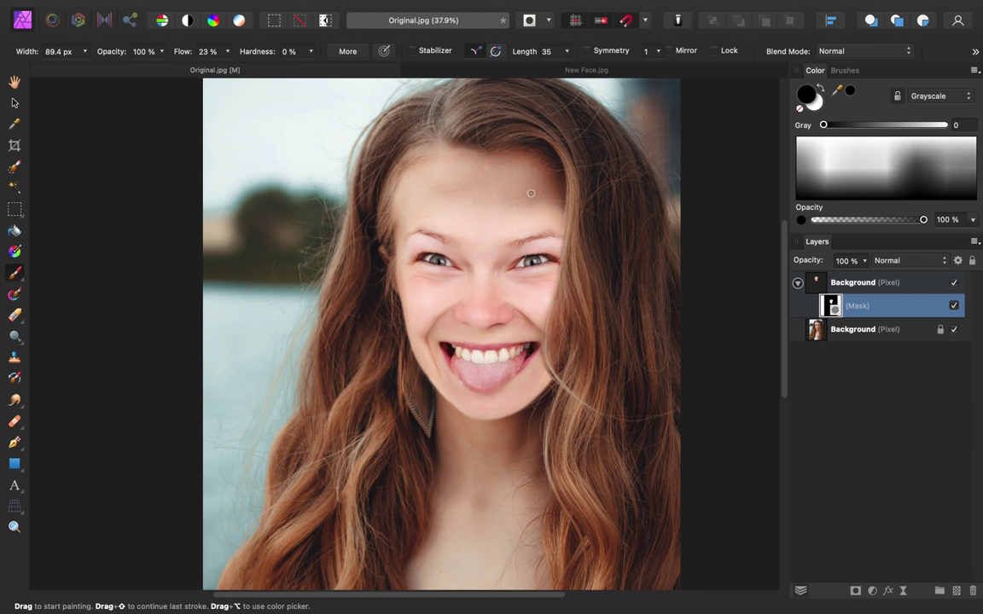
Step: Nest a Levels adjustment in the face layer with Black Level 26% and Output White Level 85%
left_click(872, 591)
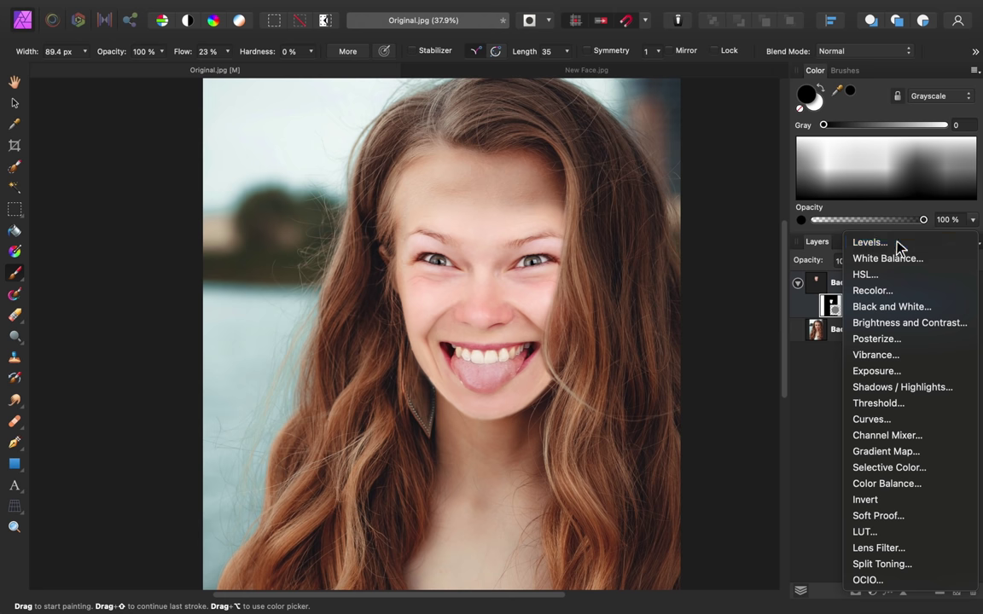
left_click(925, 246)
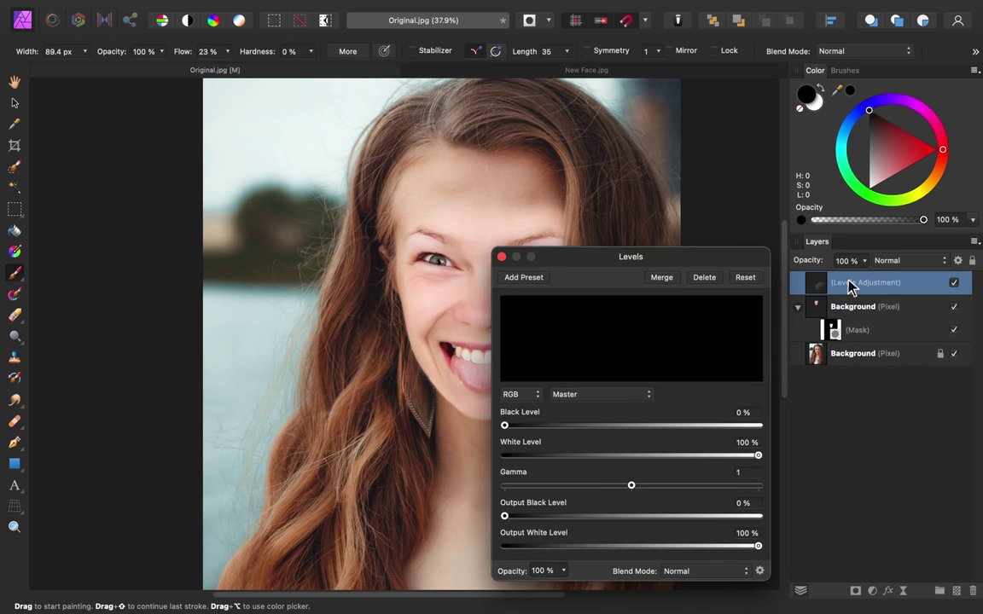
left_click_drag(852, 285, 878, 345)
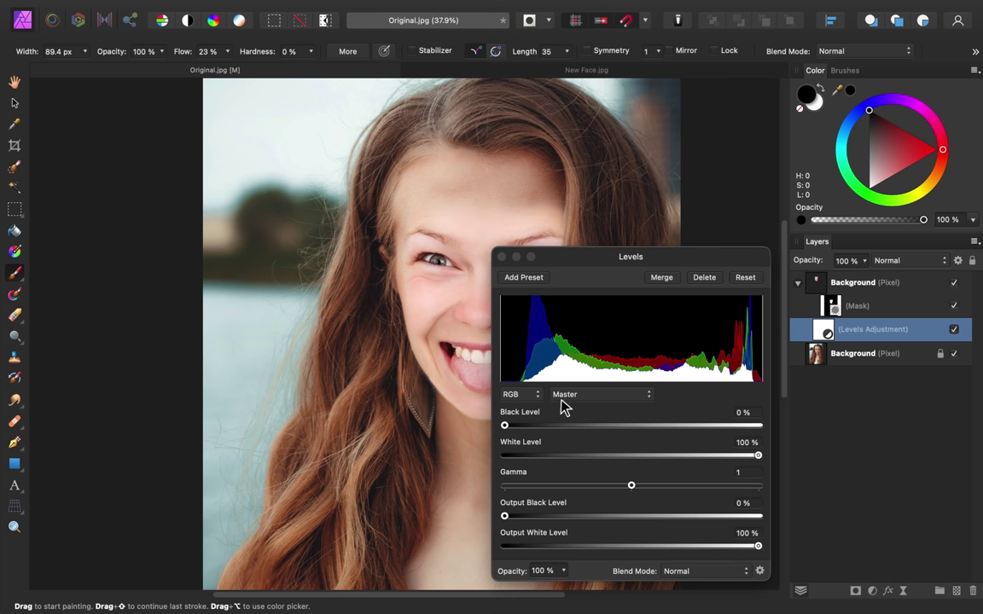
mouse_move(504, 426)
left_mouse_down()
mouse_move(591, 432)
mouse_move(491, 434)
left_mouse_up()
scroll(449, 407, "right", 5)
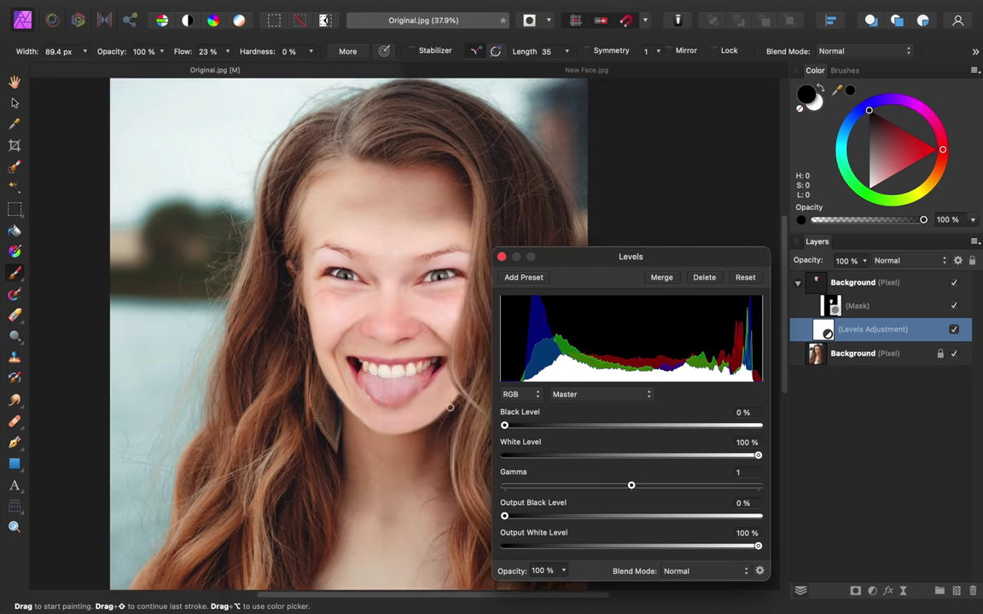
scroll(450, 407, "right", 2)
scroll(449, 407, "down", 1)
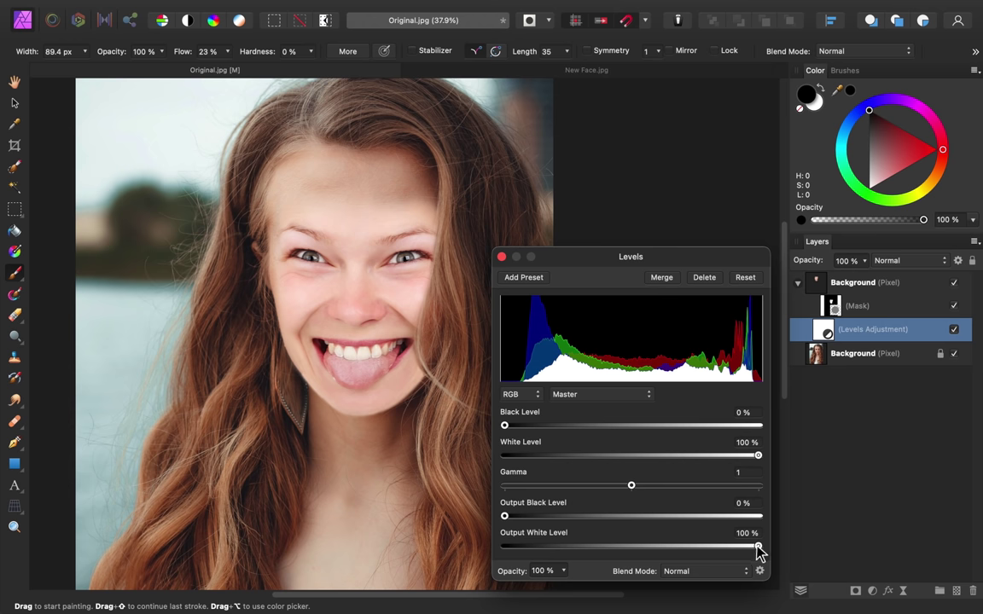
left_click_drag(749, 551, 719, 551)
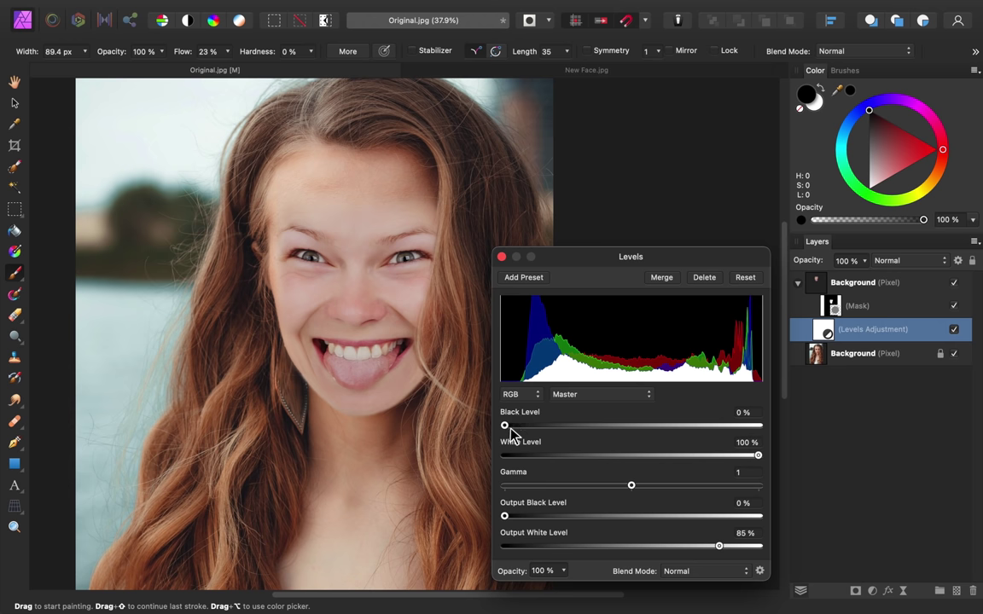
left_click_drag(508, 429, 570, 434)
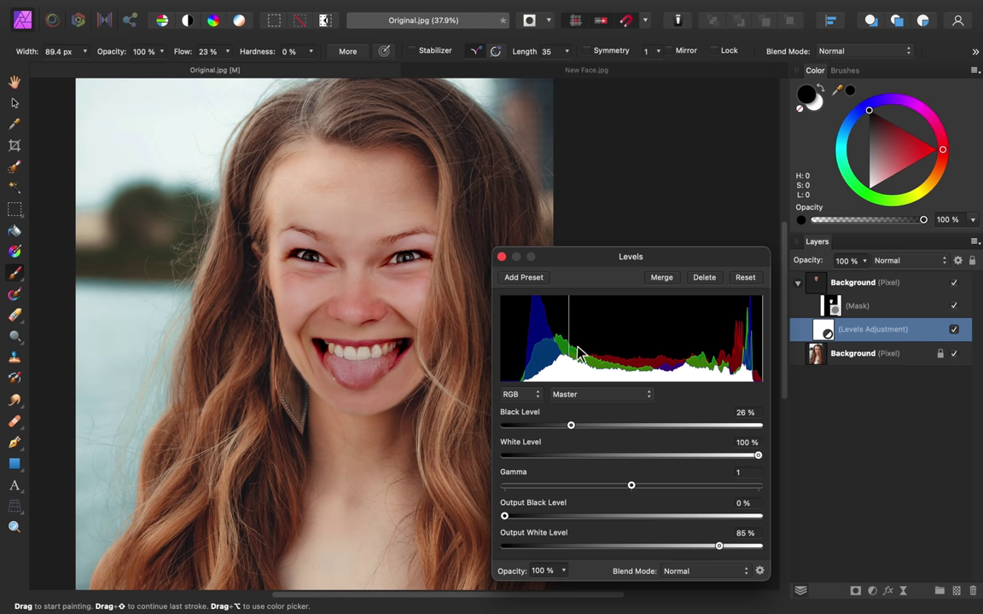
left_click(501, 257)
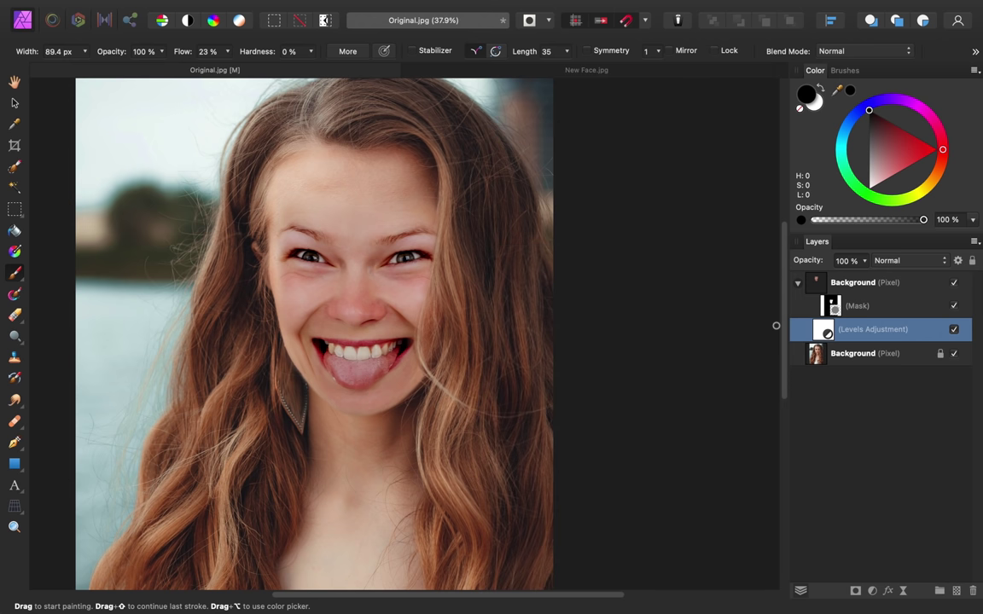
left_click(954, 330)
left_click(953, 330)
left_click(954, 330)
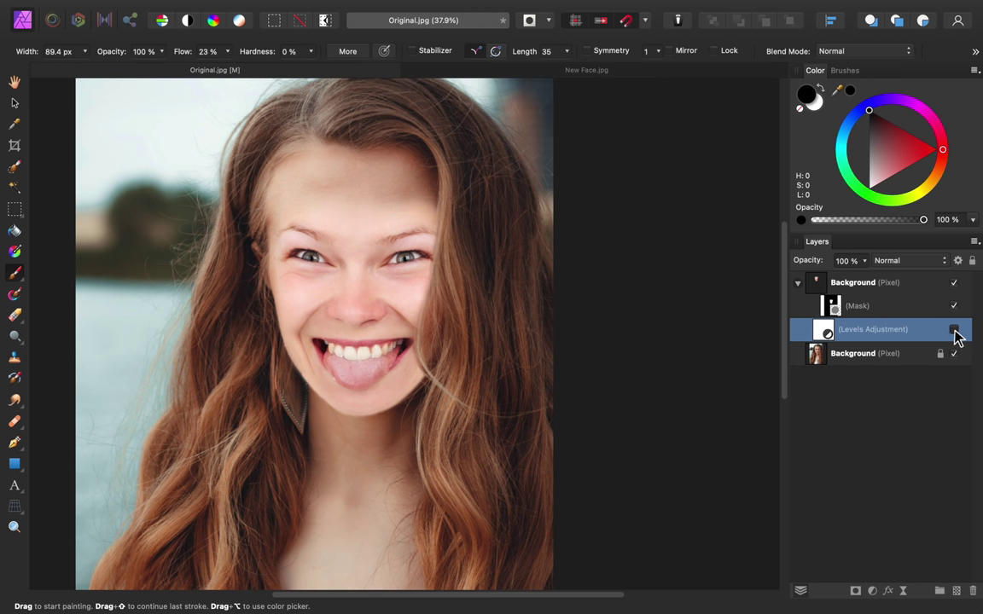
left_click(954, 330)
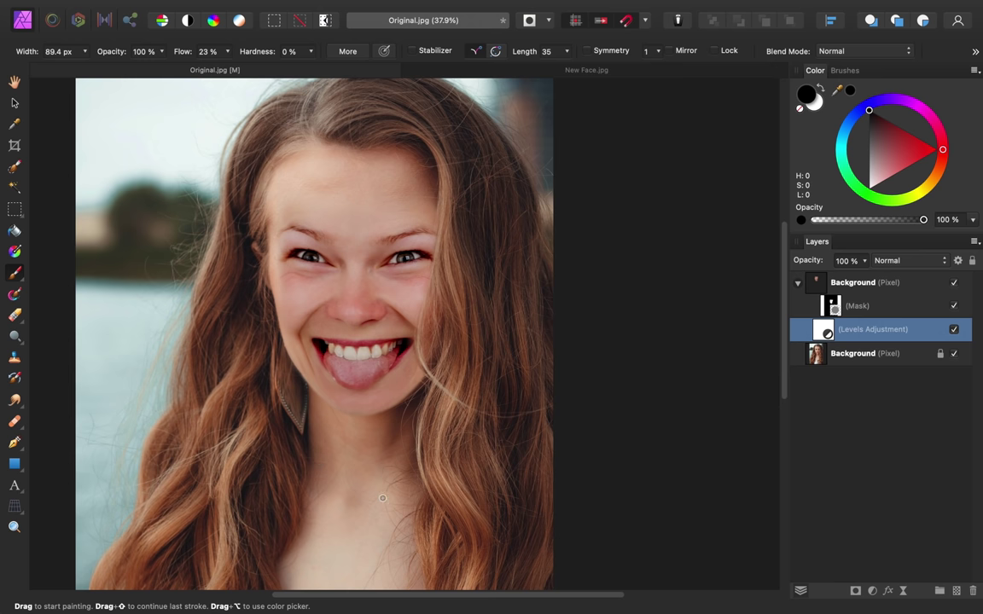
left_click(872, 591)
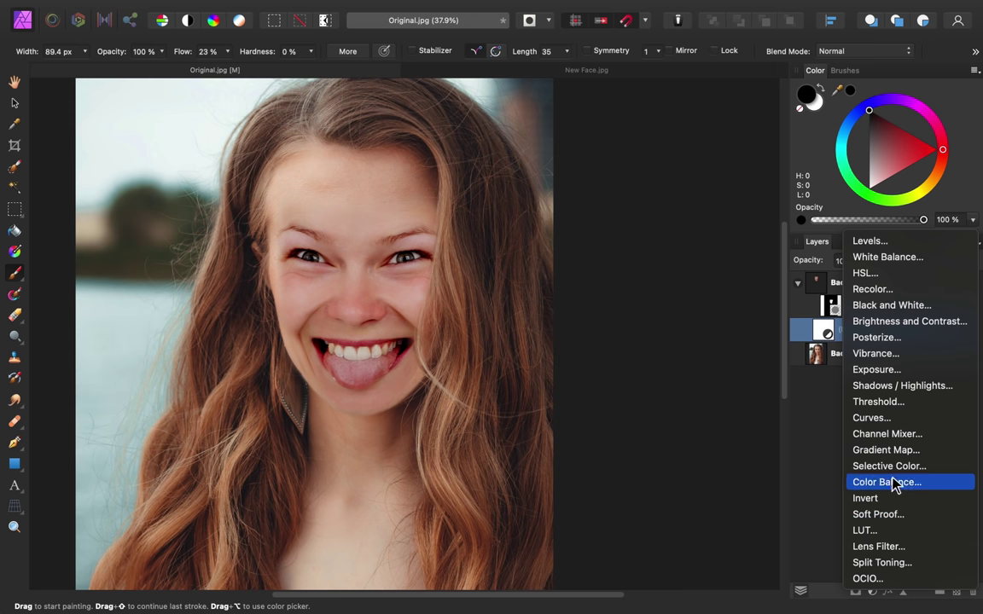
Step: Add an HSL adjustment to the face layer with Saturation Shift at -2%
left_click(879, 274)
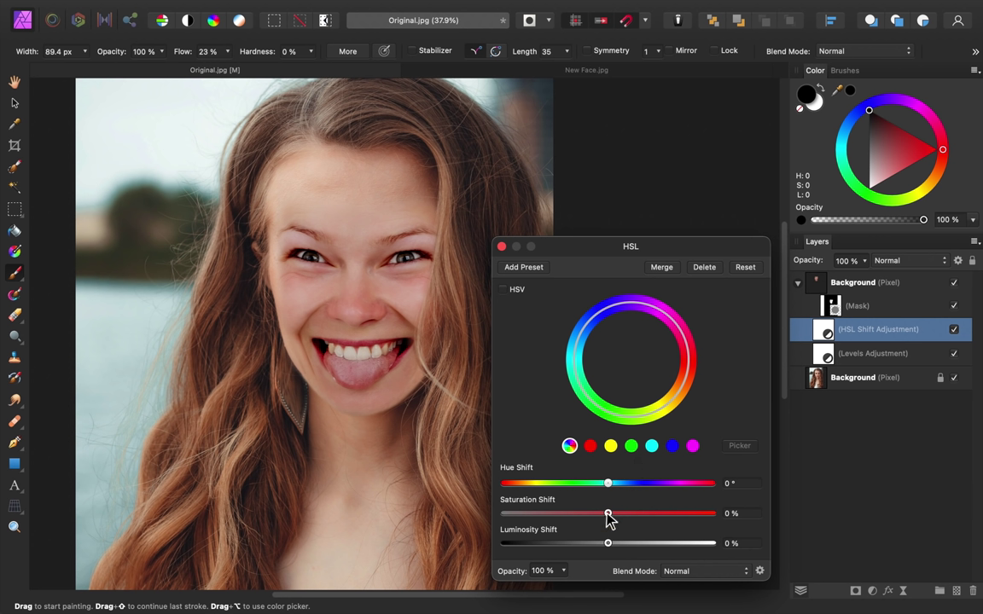
mouse_move(607, 514)
left_mouse_down()
mouse_move(589, 518)
mouse_move(601, 516)
left_mouse_up()
left_click(502, 246)
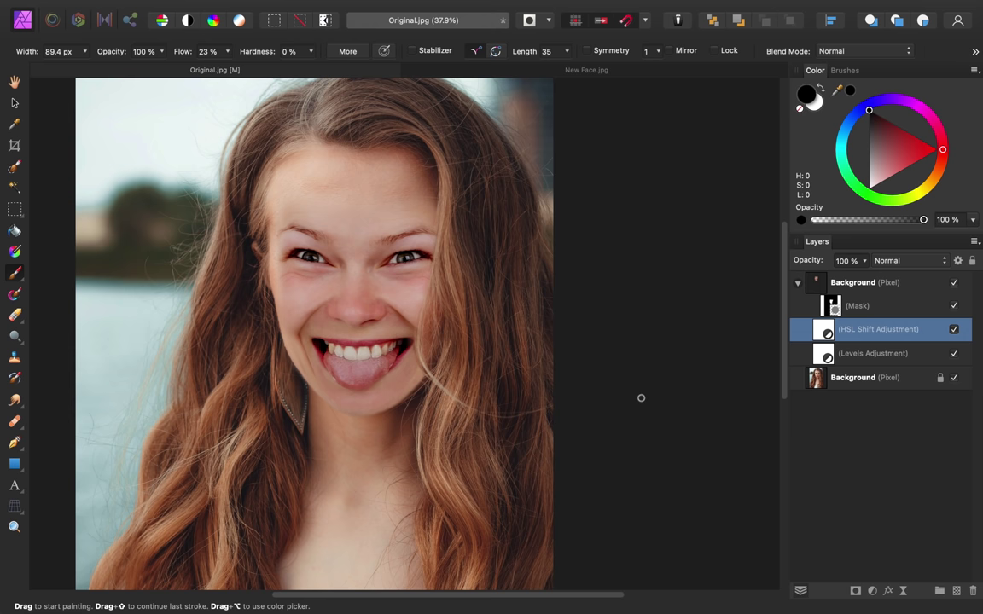
Step: Add a Curves adjustment to the face and pick the cheek tone to lower red slightly
left_click(872, 590)
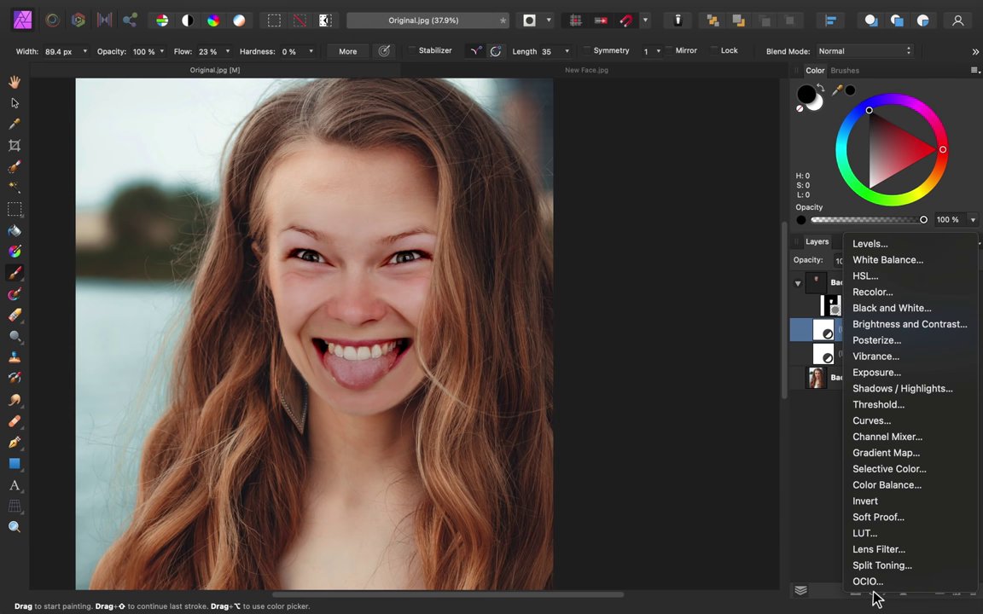
left_click(883, 423)
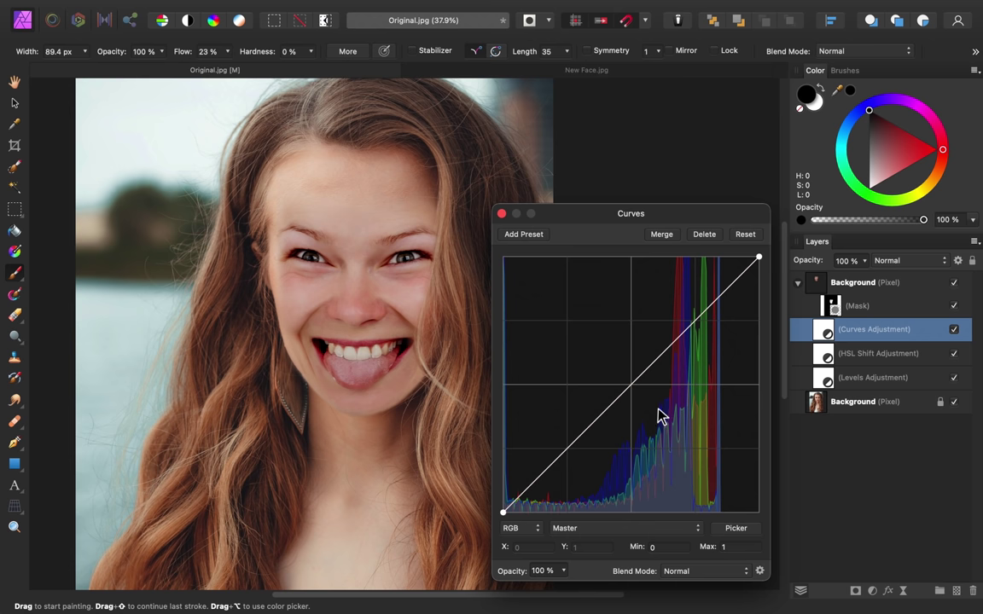
left_click(614, 536)
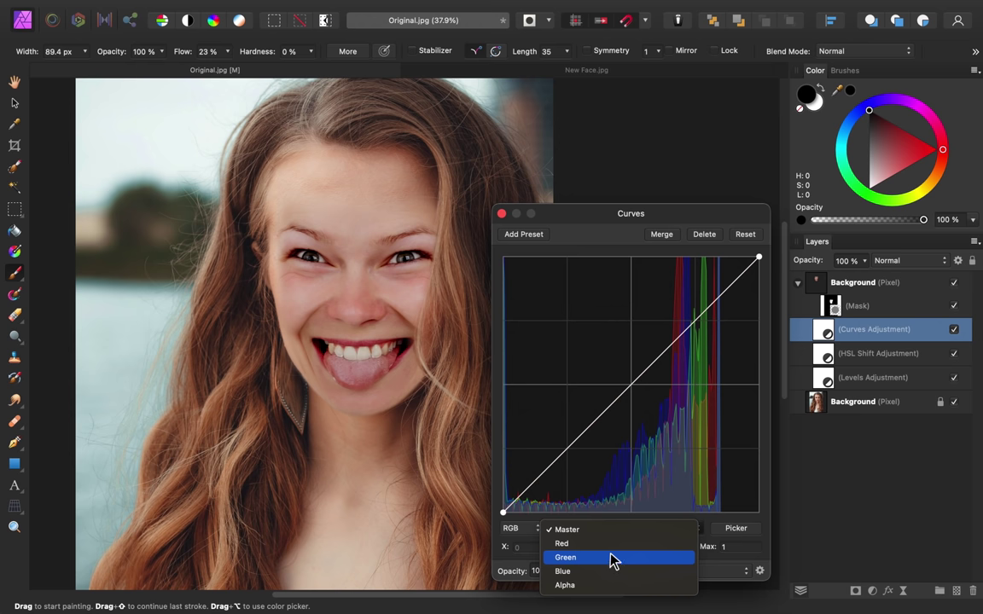
left_click(612, 544)
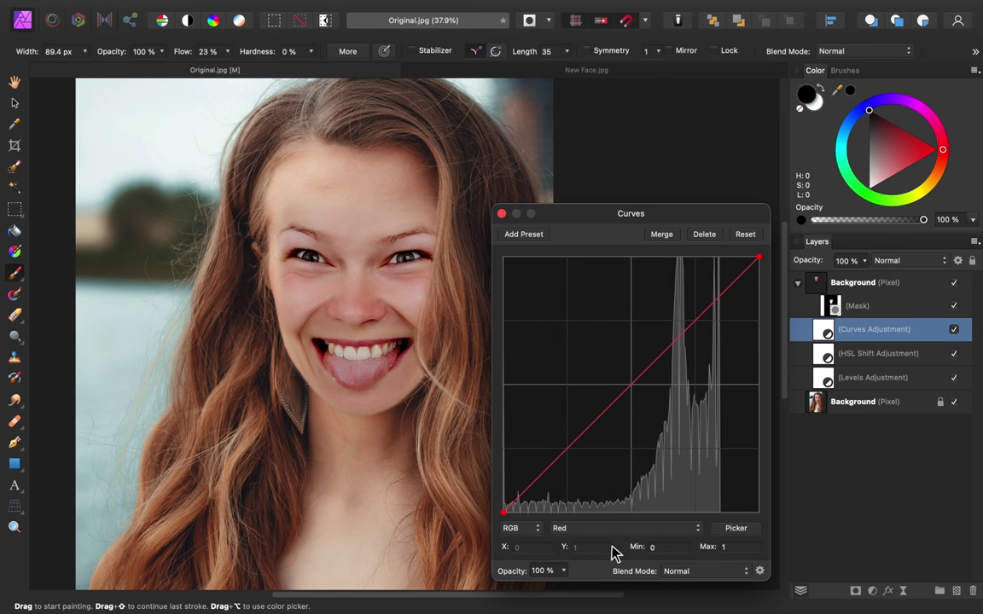
left_click(743, 532)
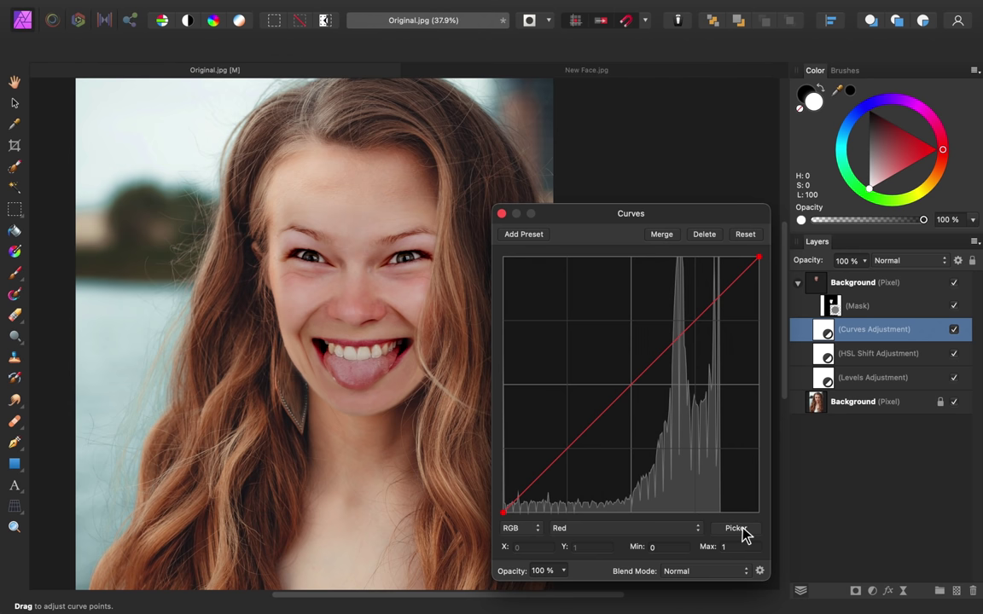
left_click(401, 280)
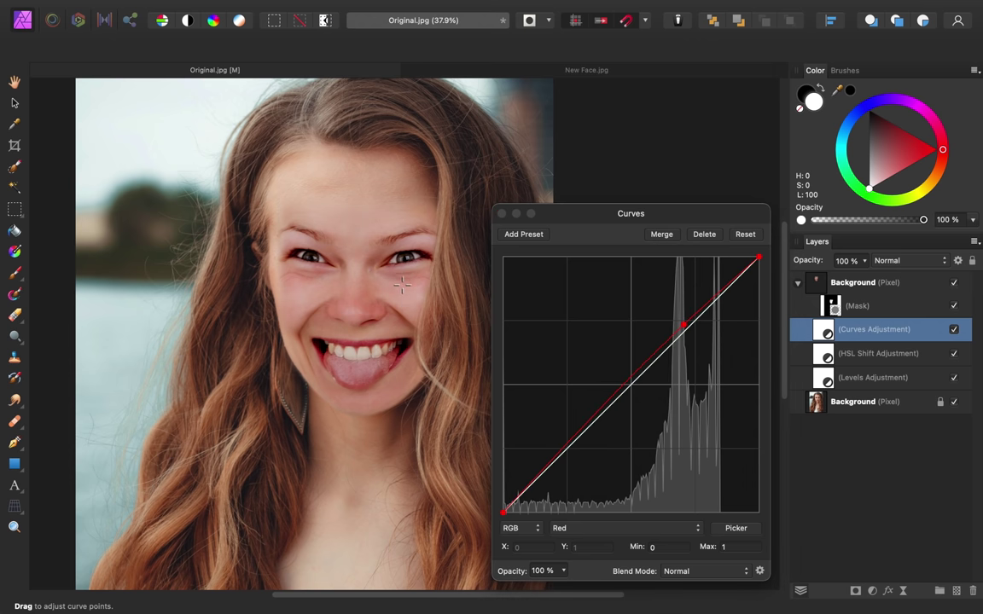
left_click_drag(402, 284, 402, 284)
Step: Raise the Green curve slightly at the cheek tone, comparing with the effect hidden and shown
left_click(603, 528)
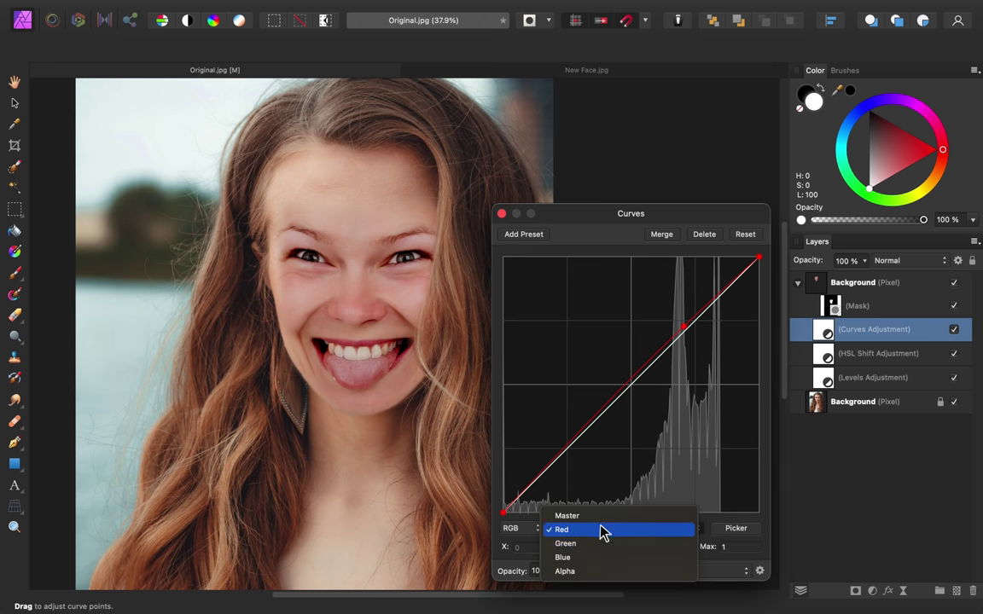
left_click(603, 544)
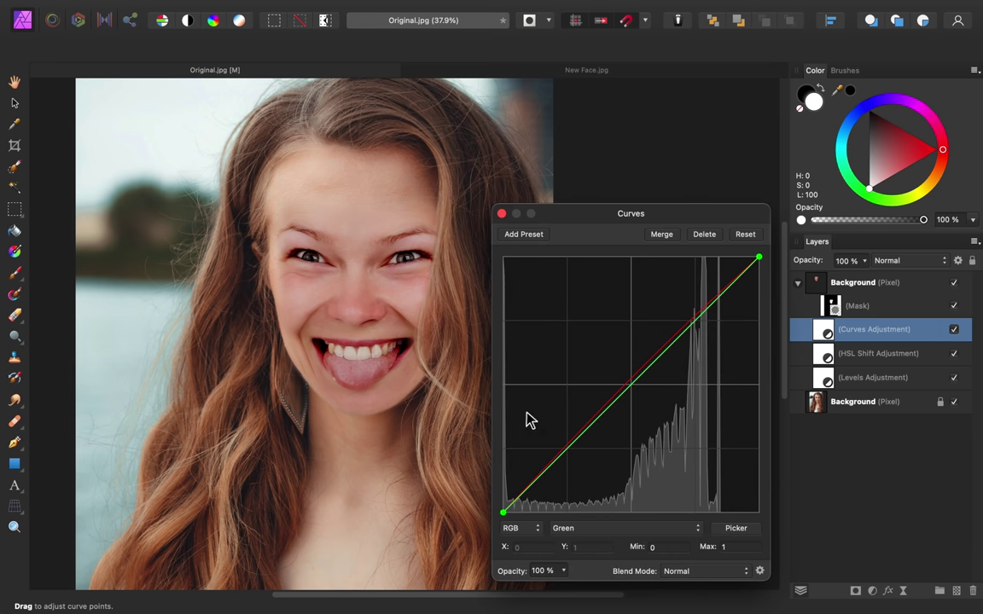
left_click_drag(397, 303, 403, 292)
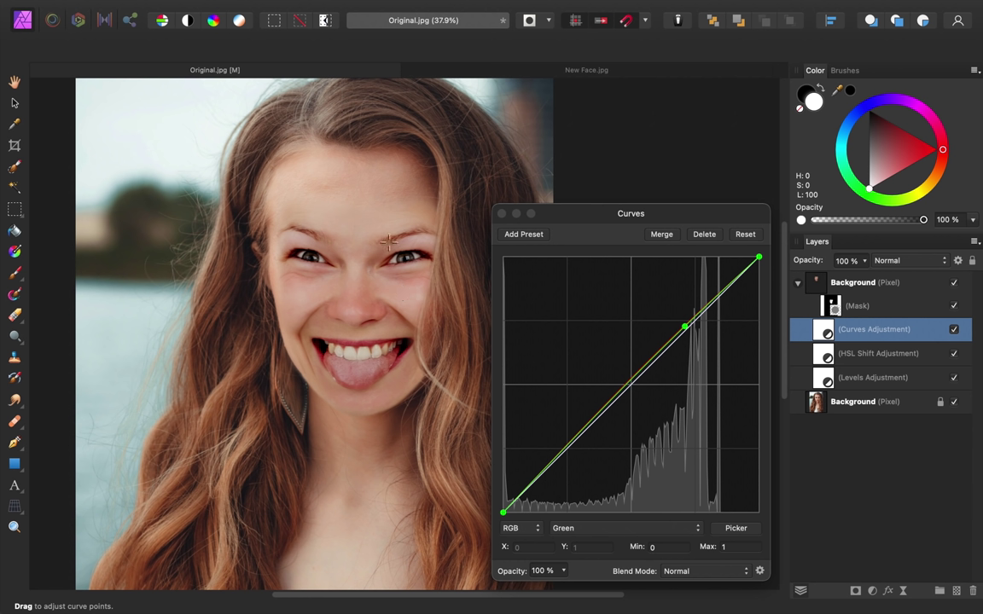
left_click(954, 331)
left_click(954, 331)
Step: Lower the Blue curve slightly at the cheek tone and close the Curves settings
left_click(636, 530)
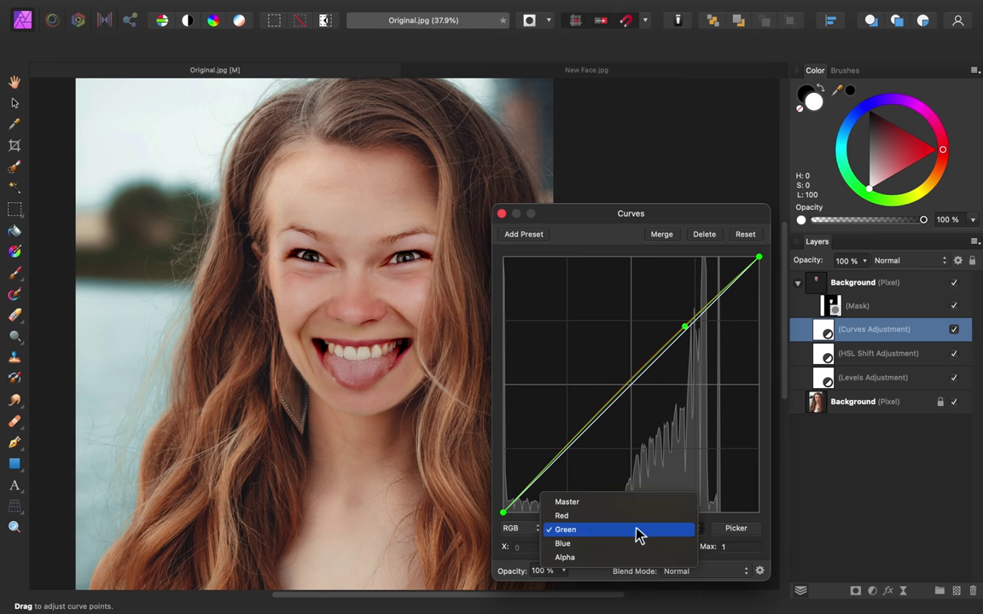
left_click(635, 544)
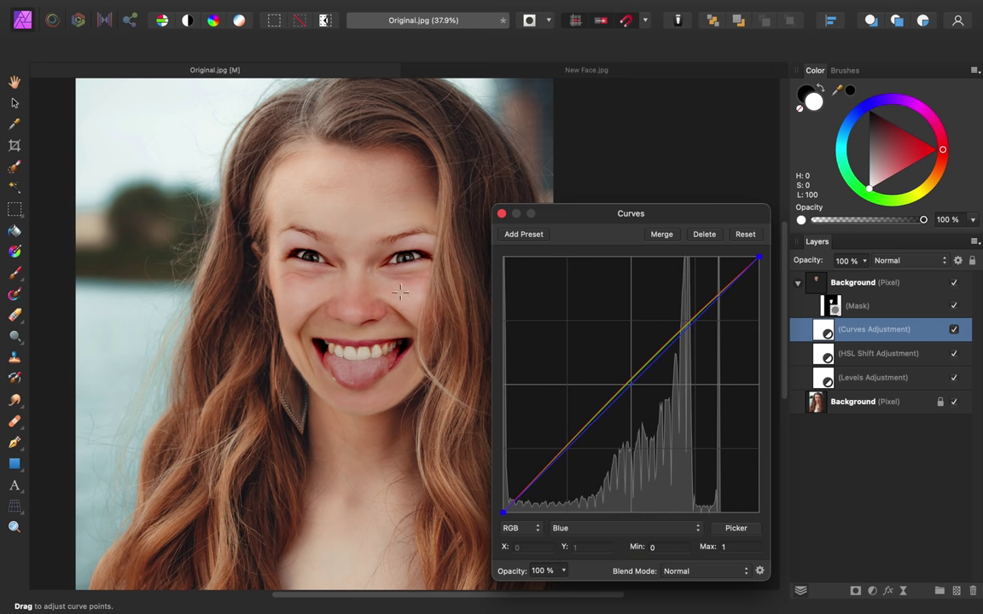
left_click_drag(400, 292, 400, 300)
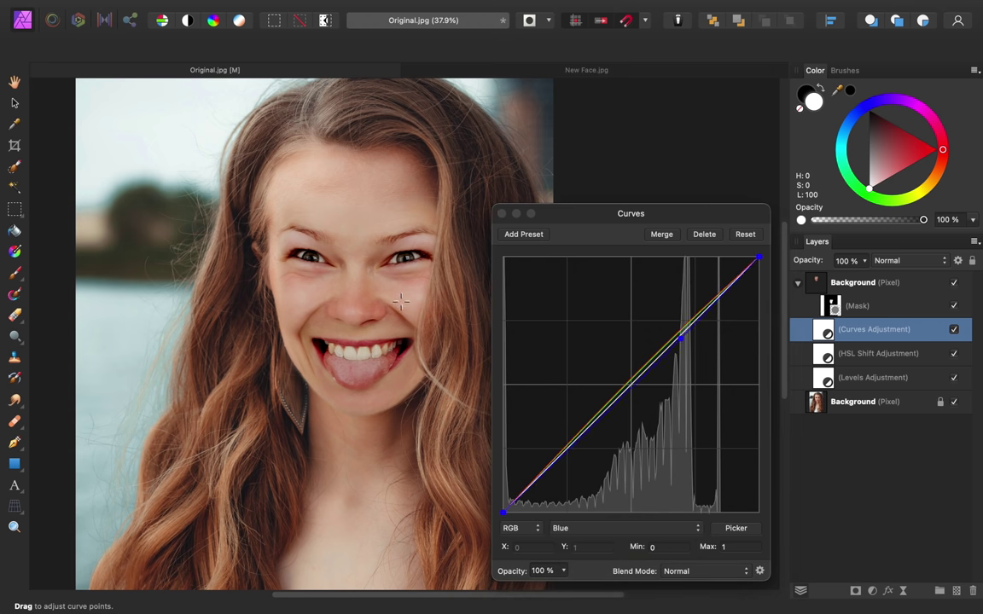
left_click(501, 213)
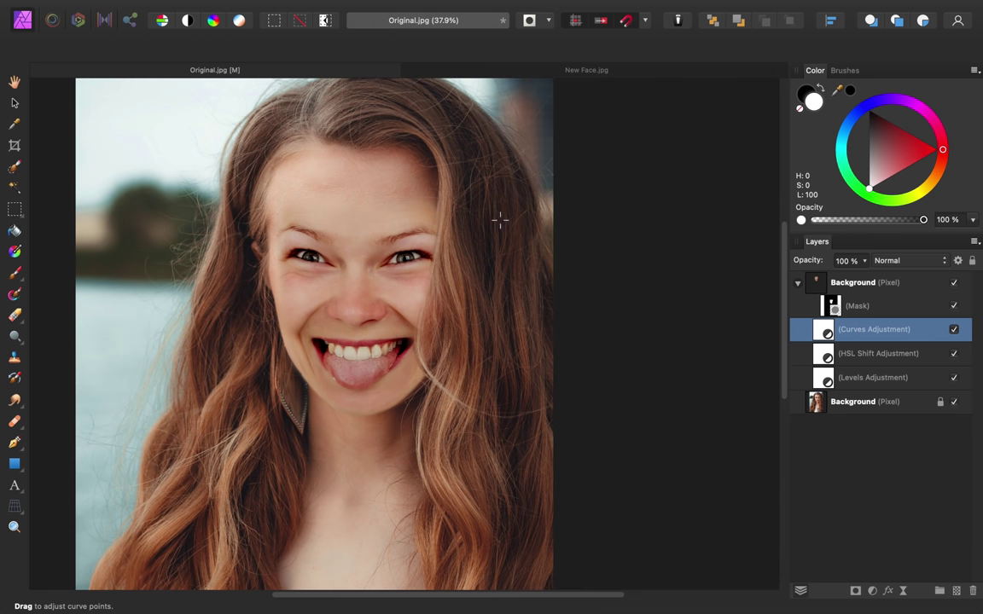
left_click(954, 330)
left_click(953, 331)
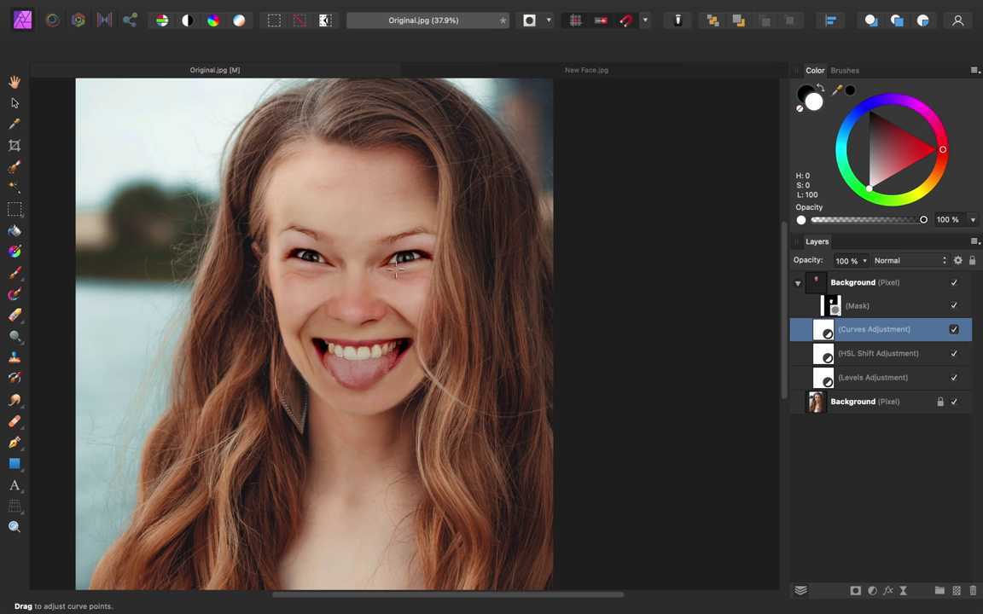